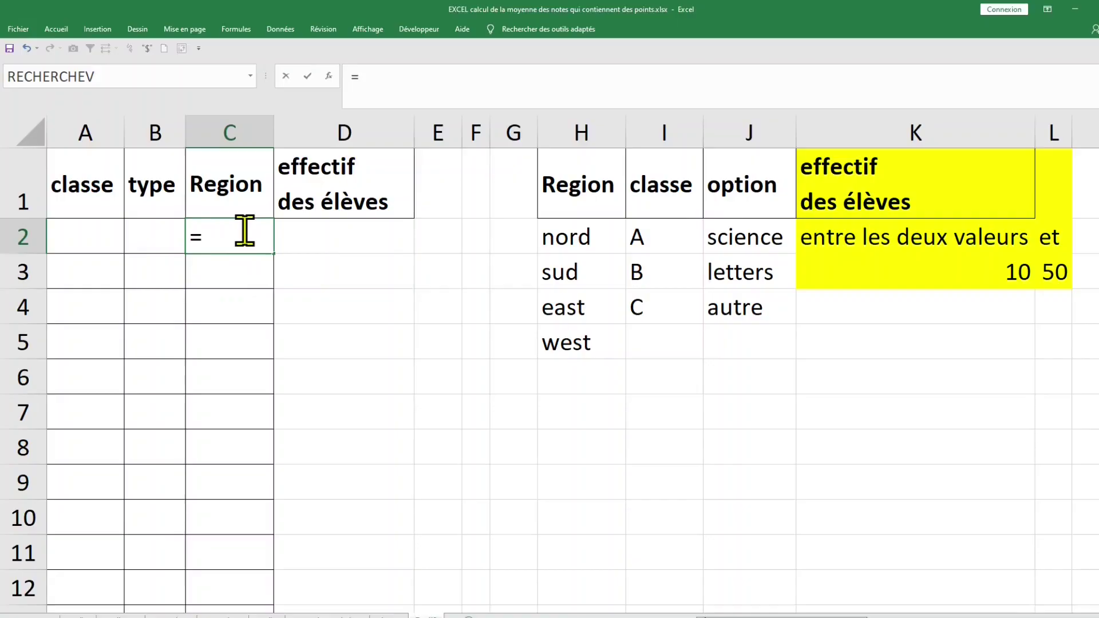
# Enter =INDEX($H$2:$H$5;ALEA.ENTRE.BORNES(1;4)) in C2 to draw a random region.
pyautogui.write('i')
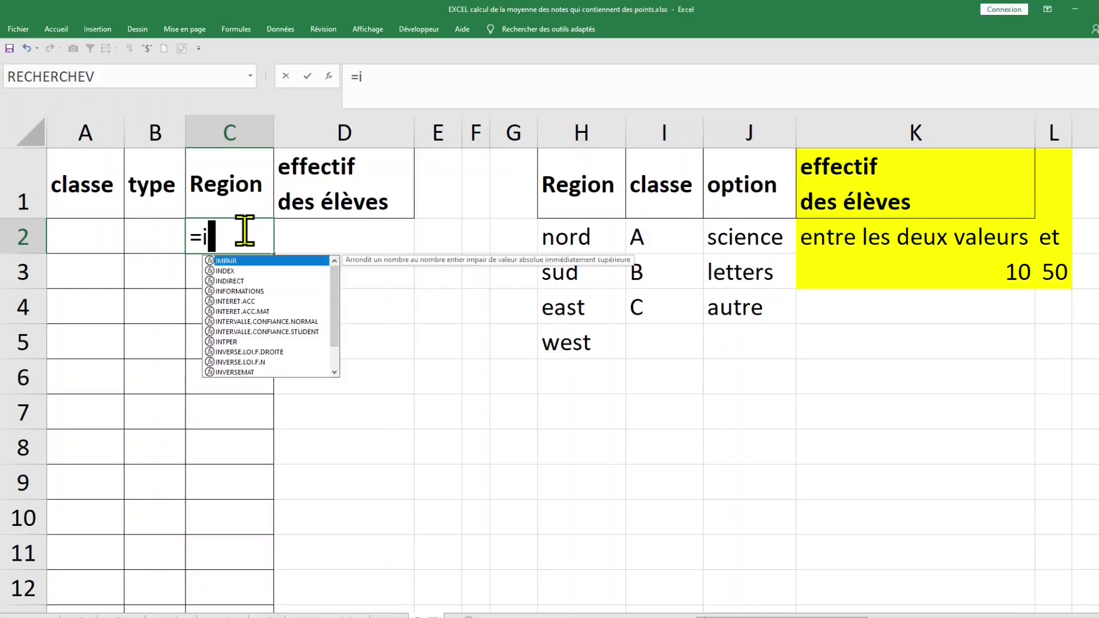
pyautogui.write('ndex(')
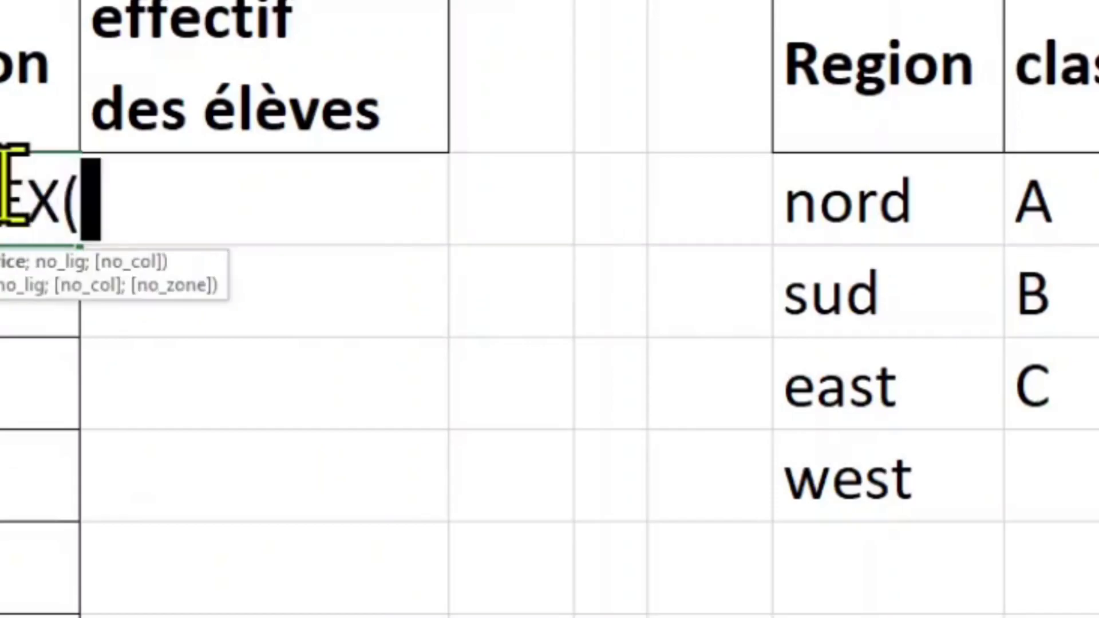
pyautogui.moveTo(589, 245); pyautogui.dragTo(597, 352)
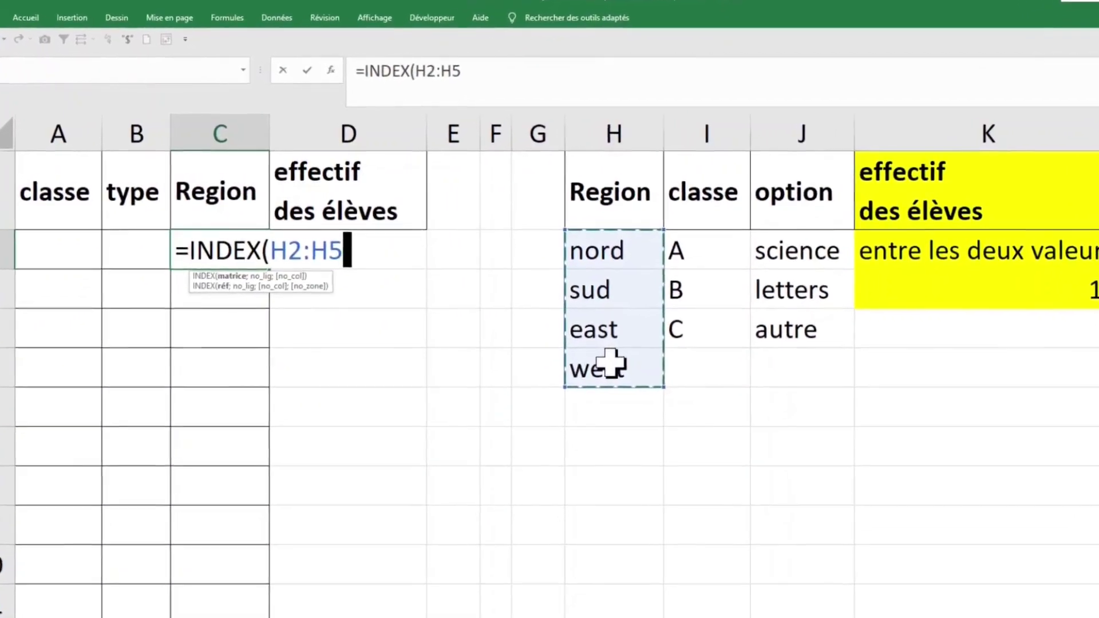
pyautogui.press('F4')
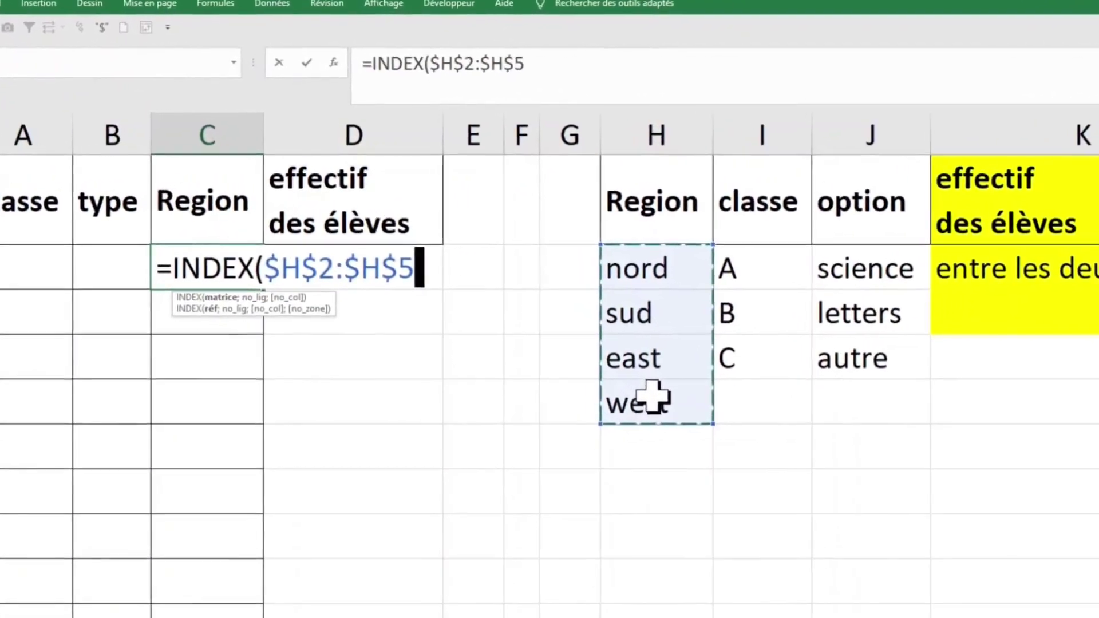
pyautogui.write(';')
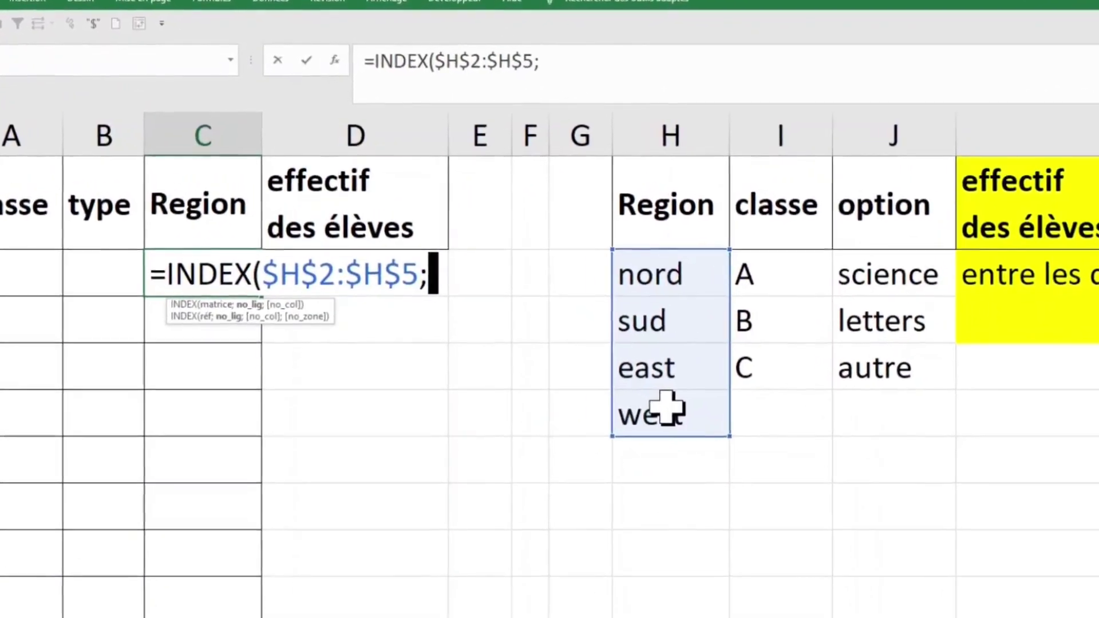
pyautogui.write('a')
pyautogui.write('lea.')
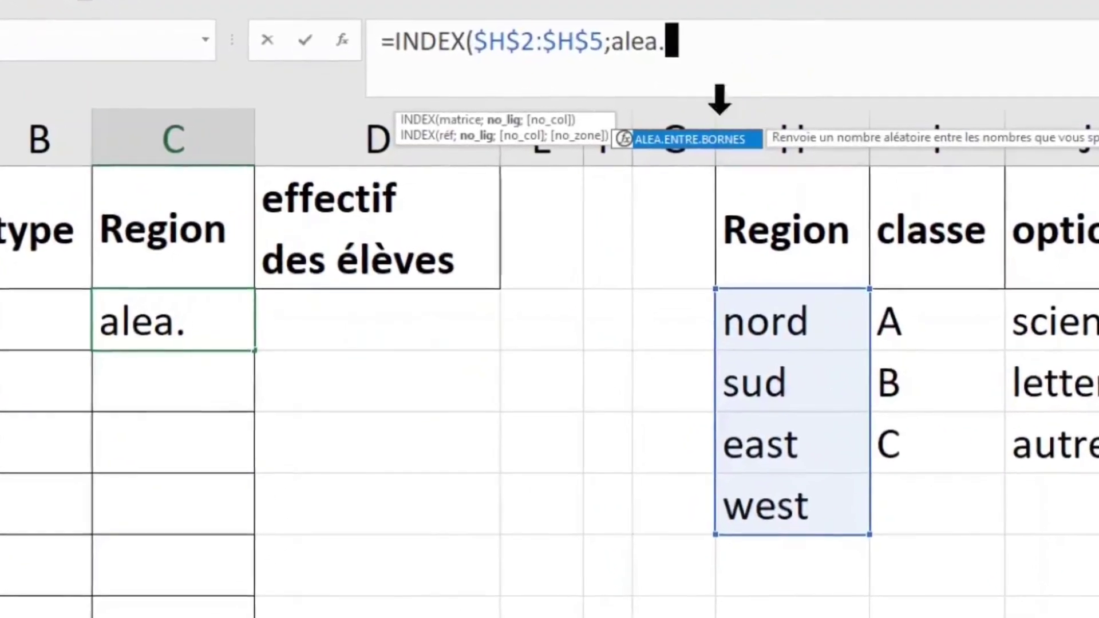
pyautogui.click(733, 140)
pyautogui.doubleClick(709, 140)
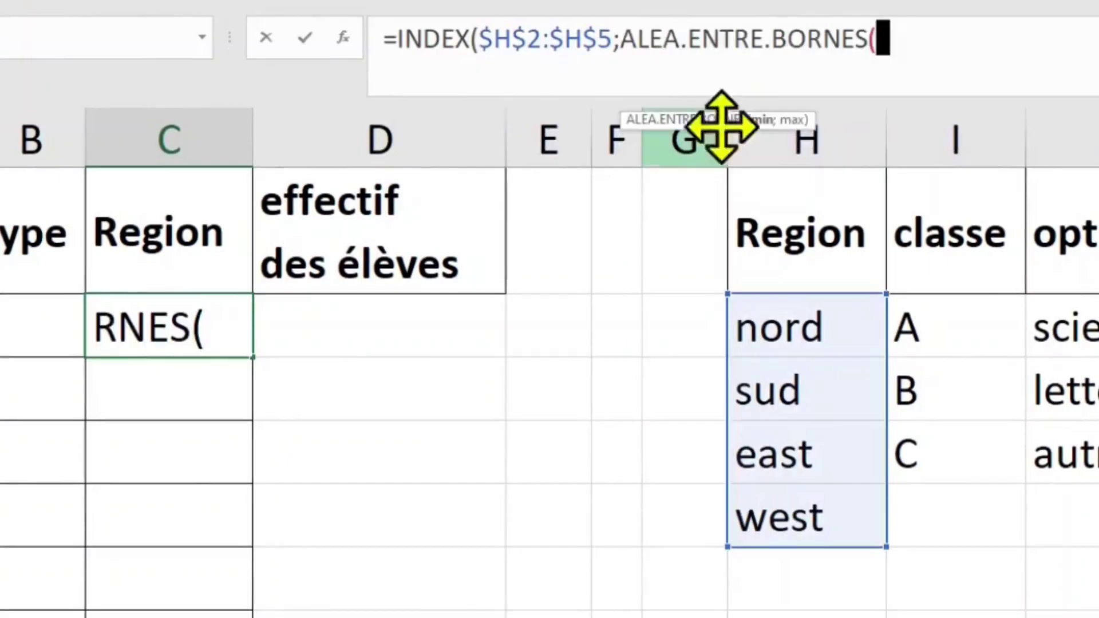
pyautogui.click(605, 76)
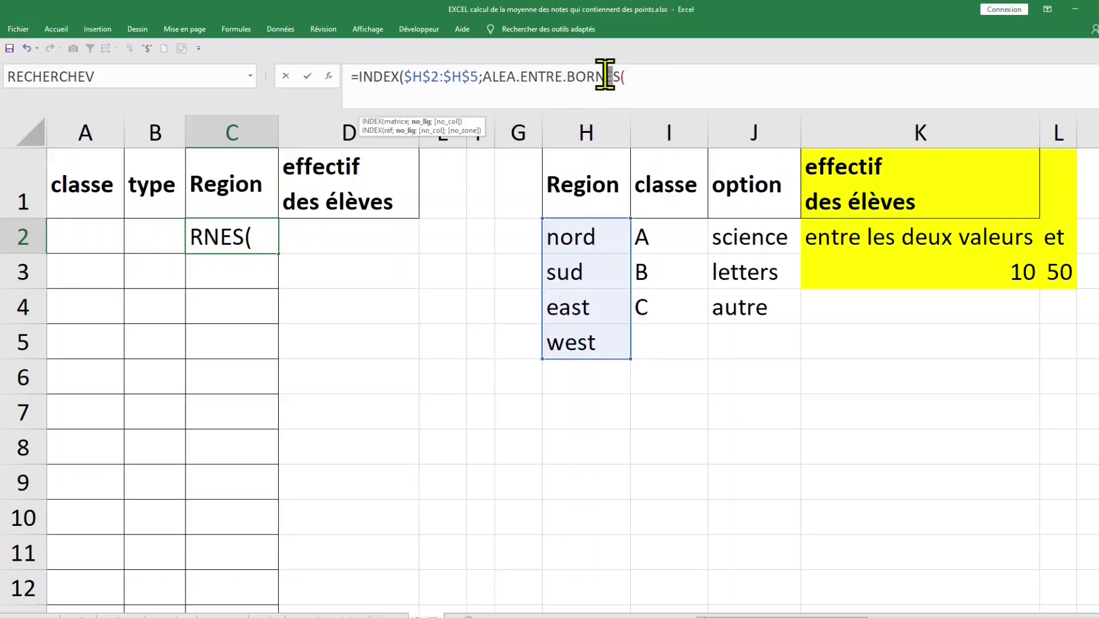
pyautogui.click(650, 67)
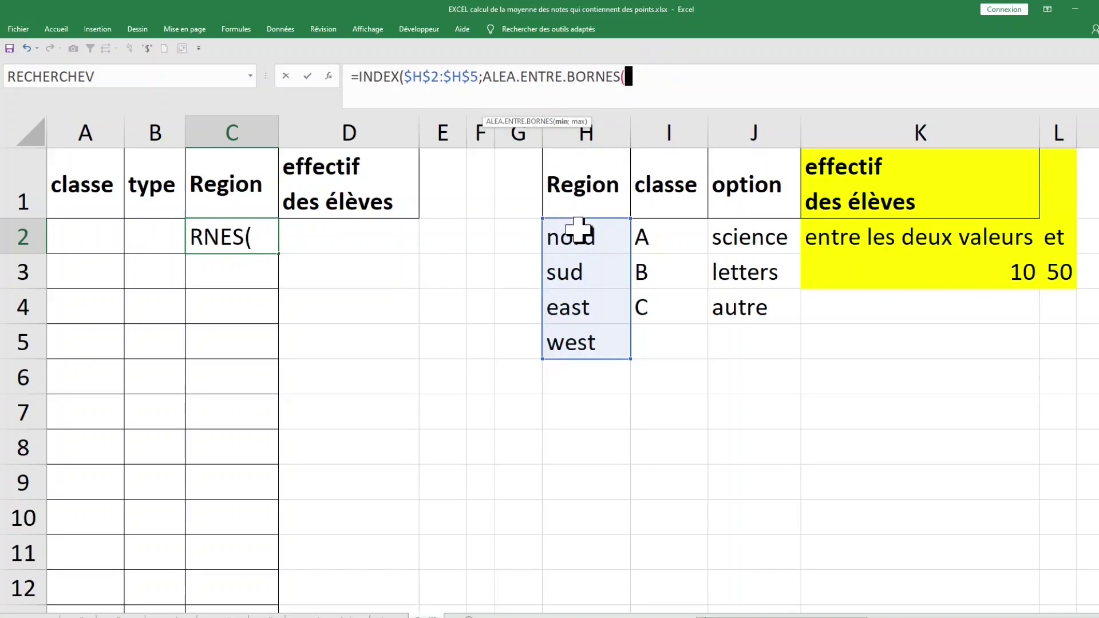
pyautogui.write('1;')
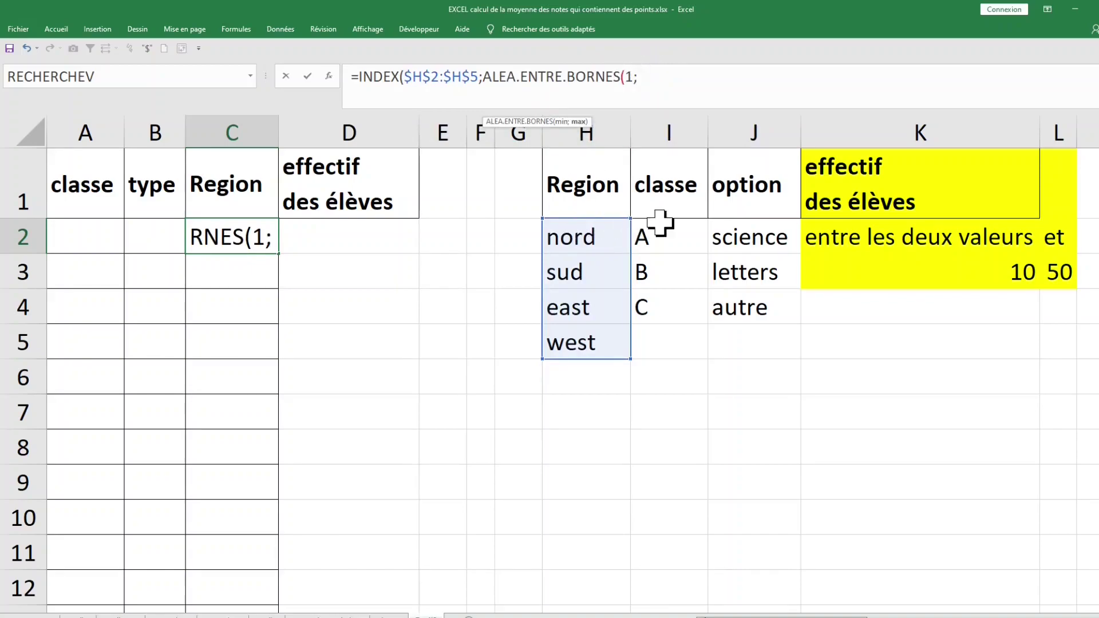
pyautogui.write('4')
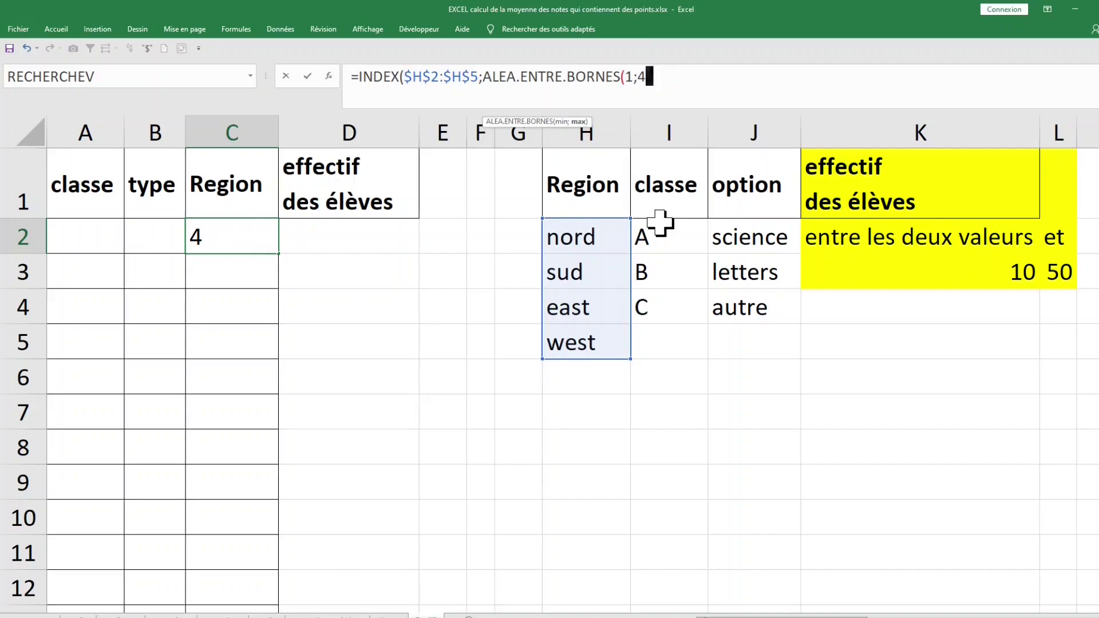
pyautogui.write(')')
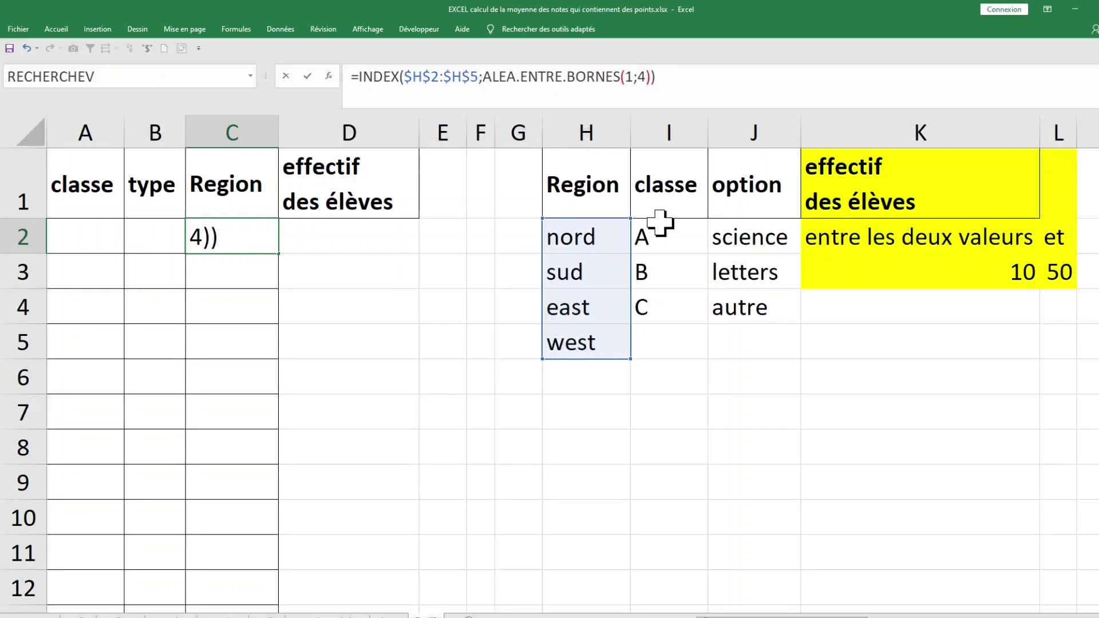
pyautogui.press('Return')
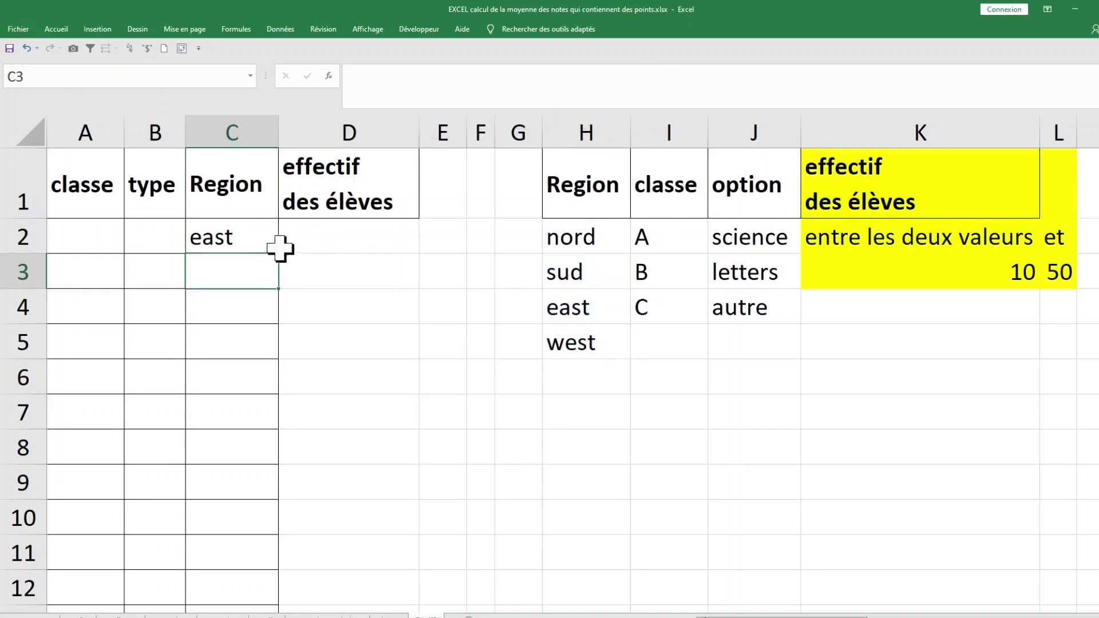
pyautogui.click(267, 246)
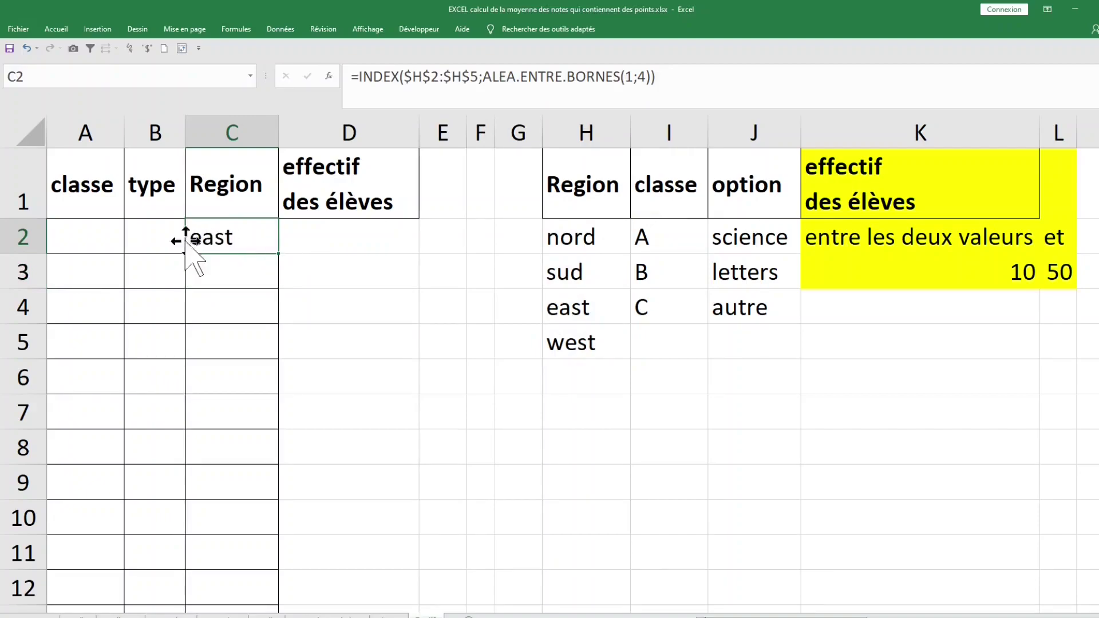
pyautogui.click(151, 236)
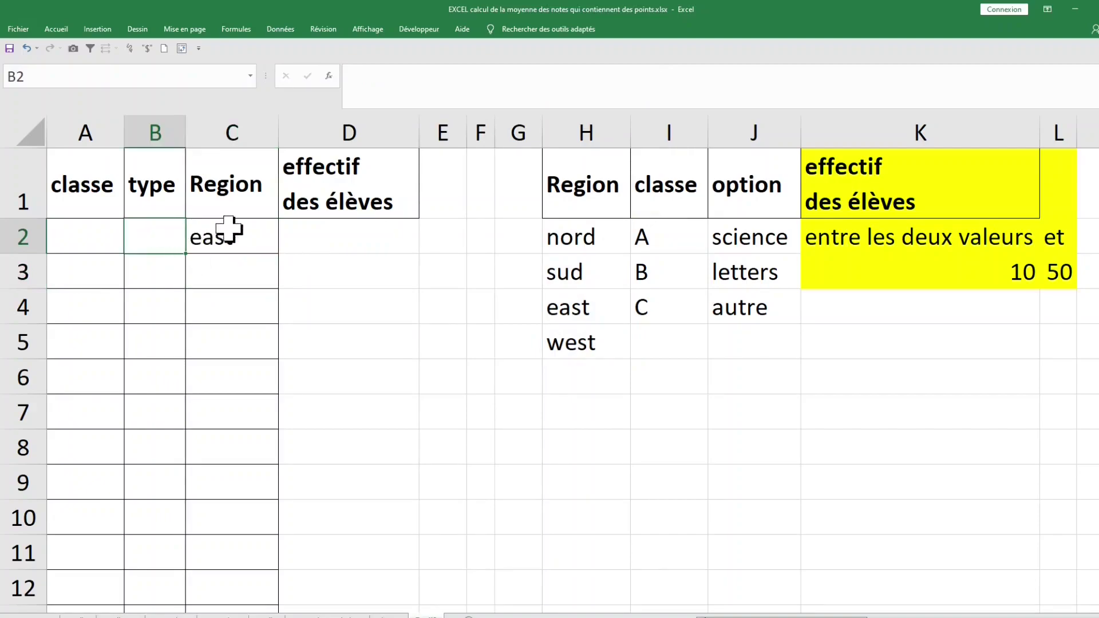
pyautogui.click(229, 232)
pyautogui.moveTo(278, 256); pyautogui.dragTo(281, 584)
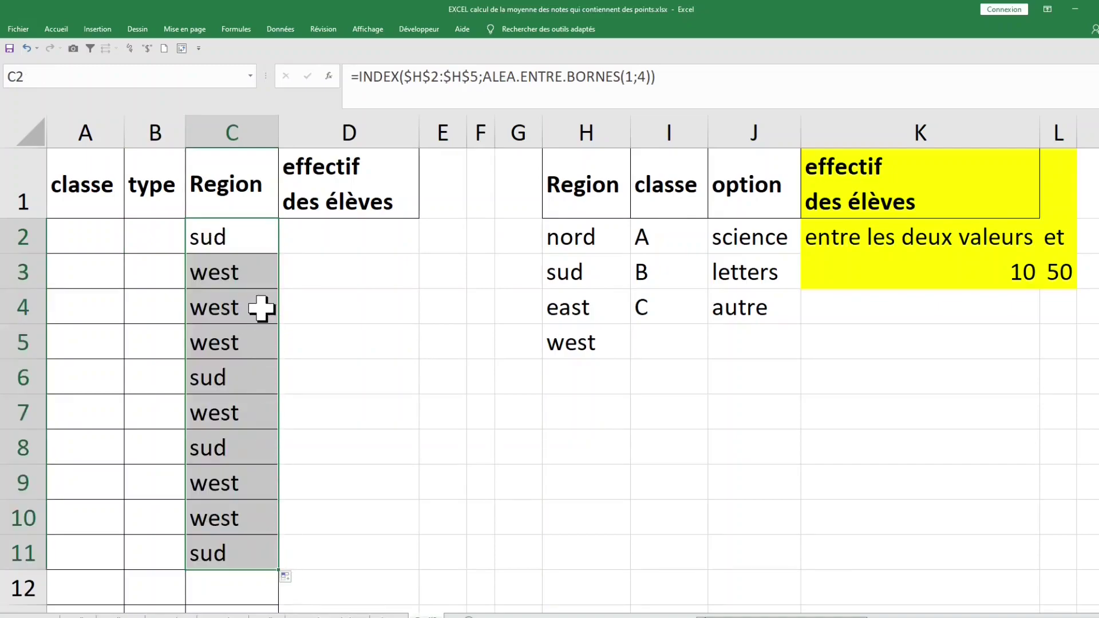
pyautogui.click(252, 259)
pyautogui.click(453, 81)
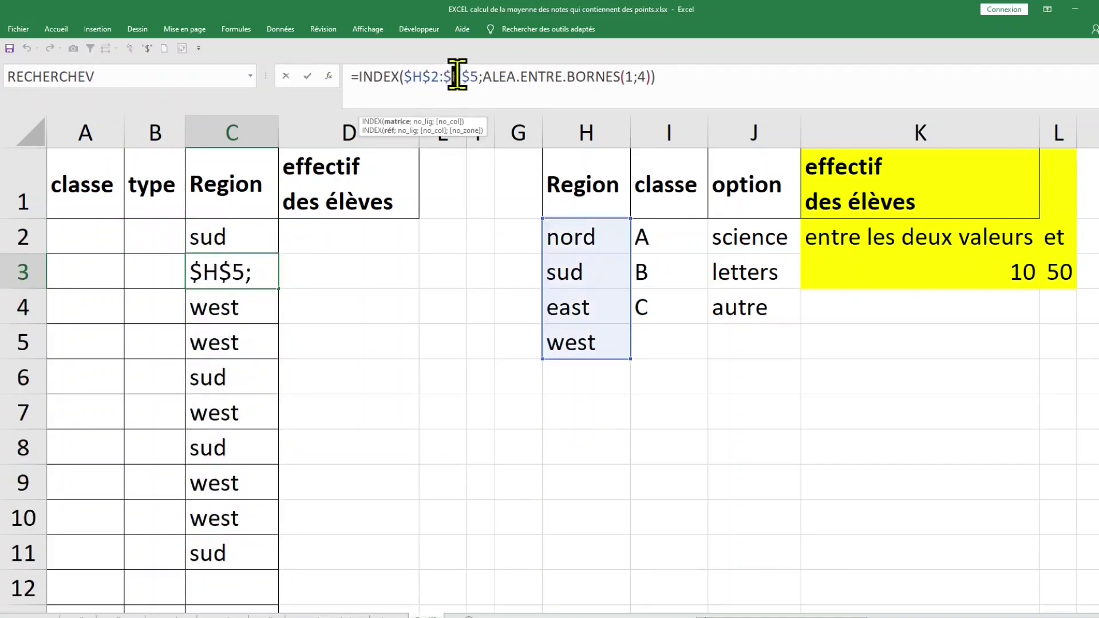
pyautogui.press('Escape')
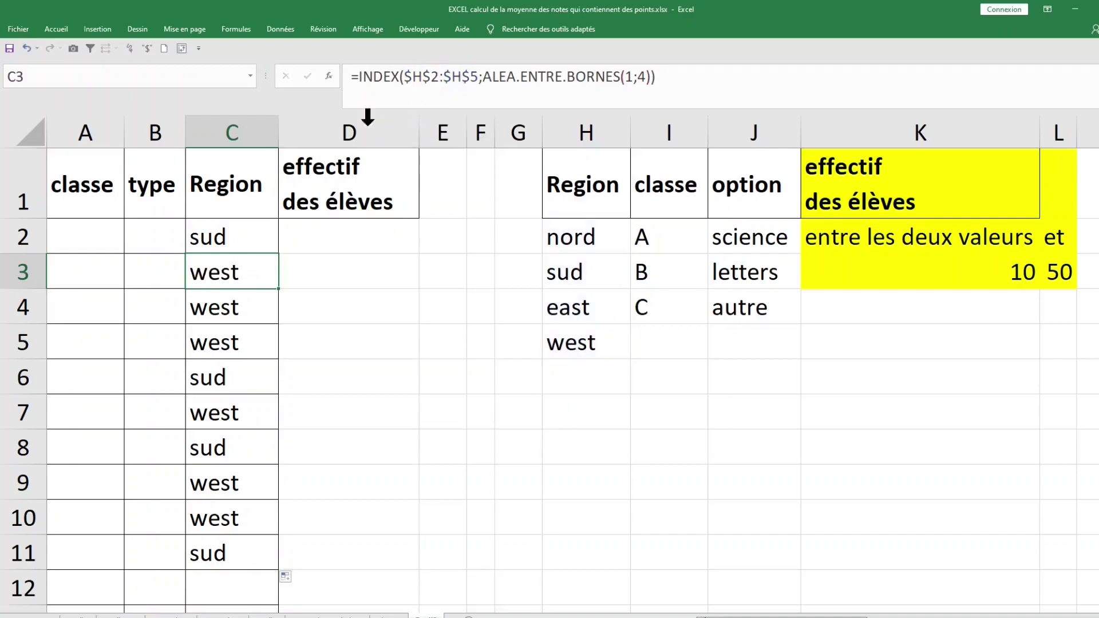
pyautogui.moveTo(232, 278); pyautogui.dragTo(260, 555)
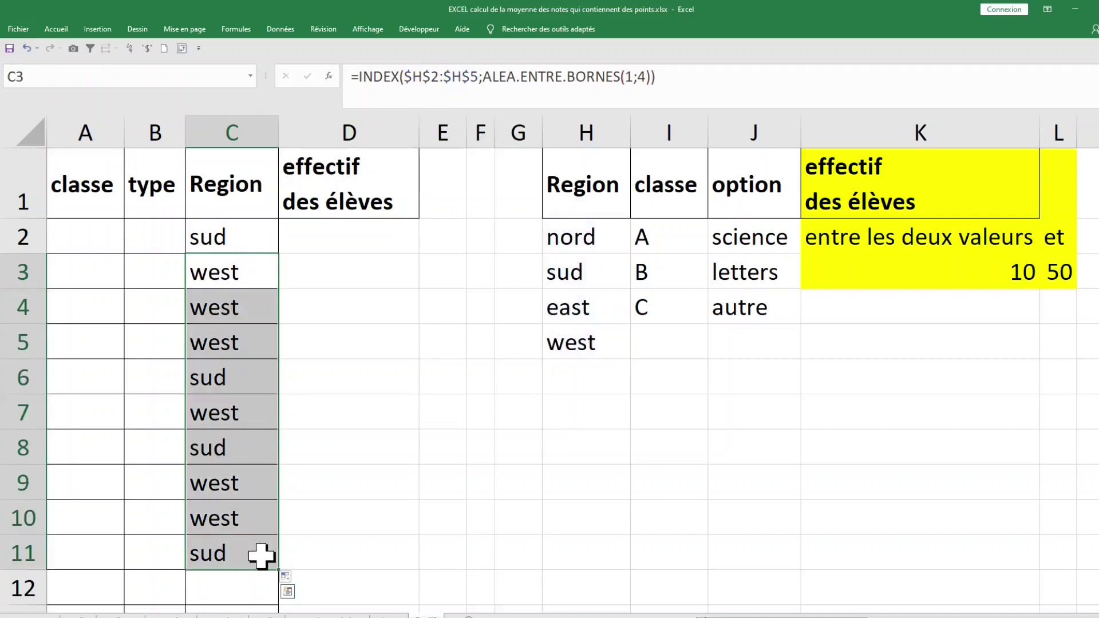
pyautogui.press('Delete')
pyautogui.click(361, 236)
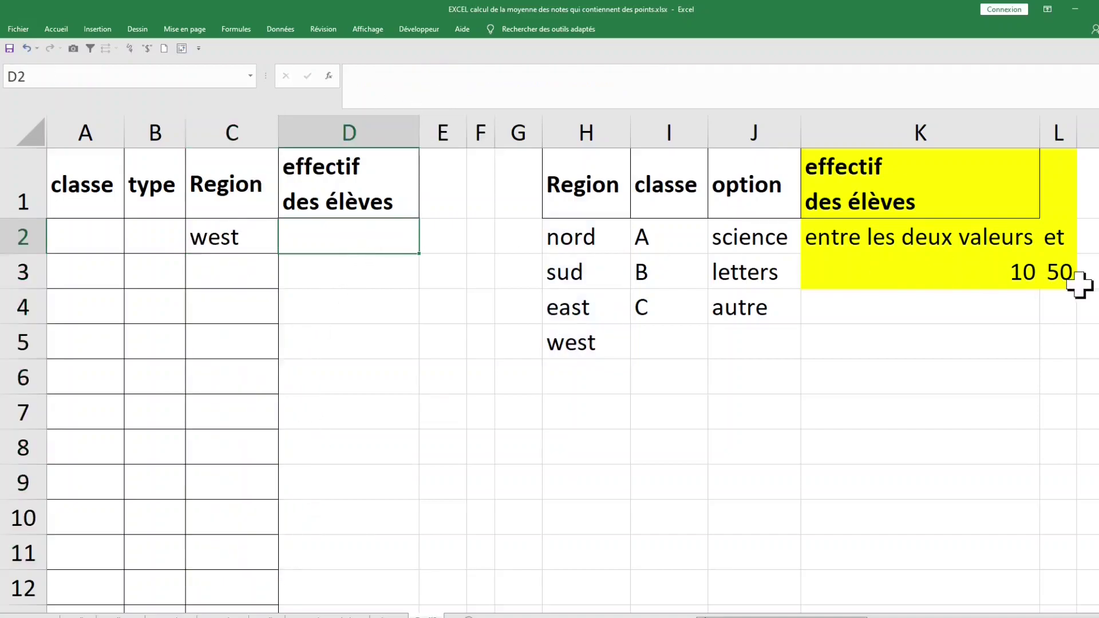
# Put =ALEA.ENTRE.BORNES($K$3;$L$3) in D2 for a random student count between 10 and 50.
pyautogui.click(1025, 274)
pyautogui.click(1060, 274)
pyautogui.click(416, 238)
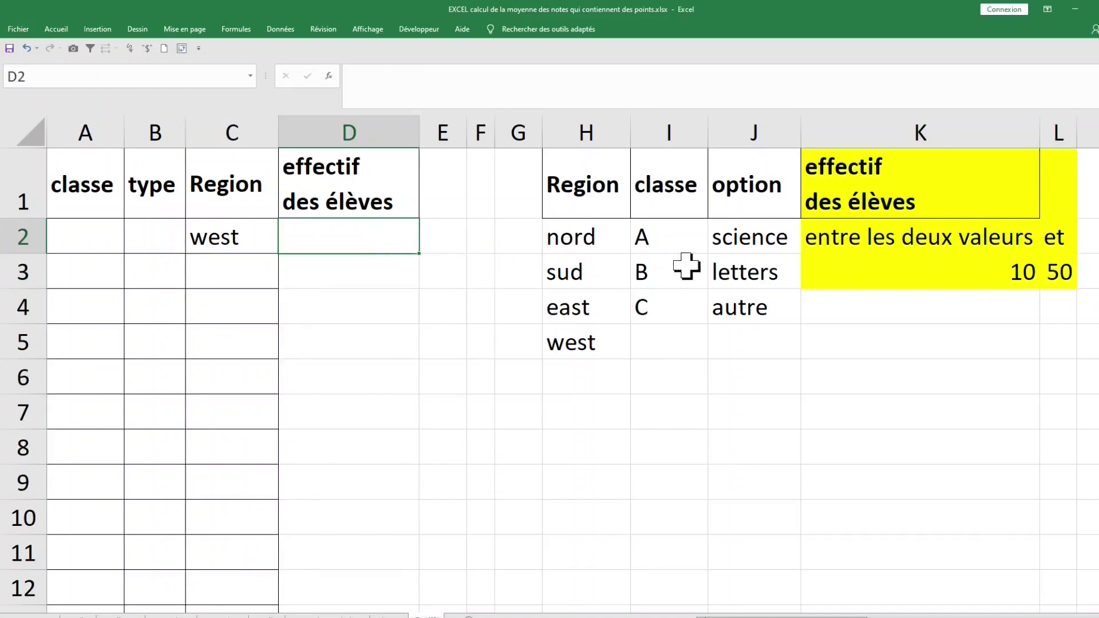
pyautogui.write('=al')
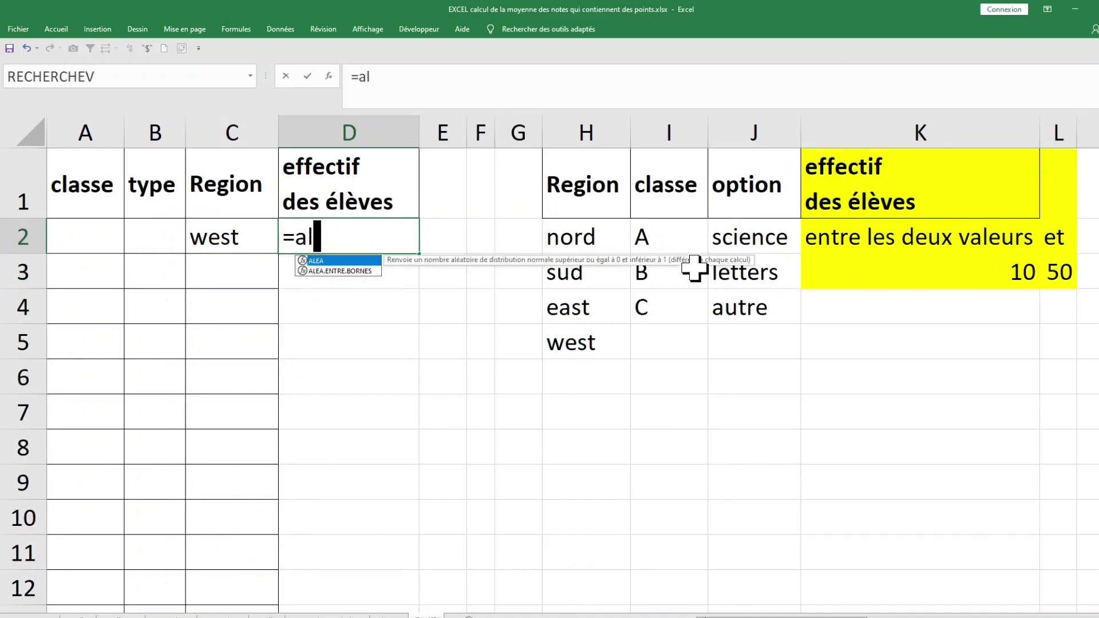
pyautogui.write('ea')
pyautogui.press('Tab')
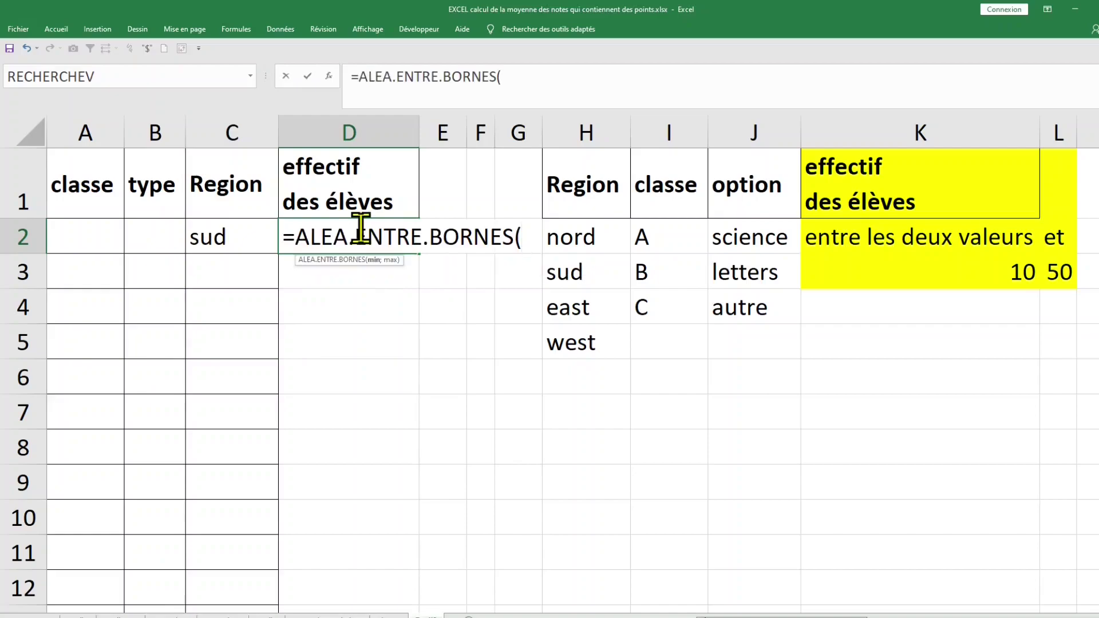
pyautogui.click(1004, 271)
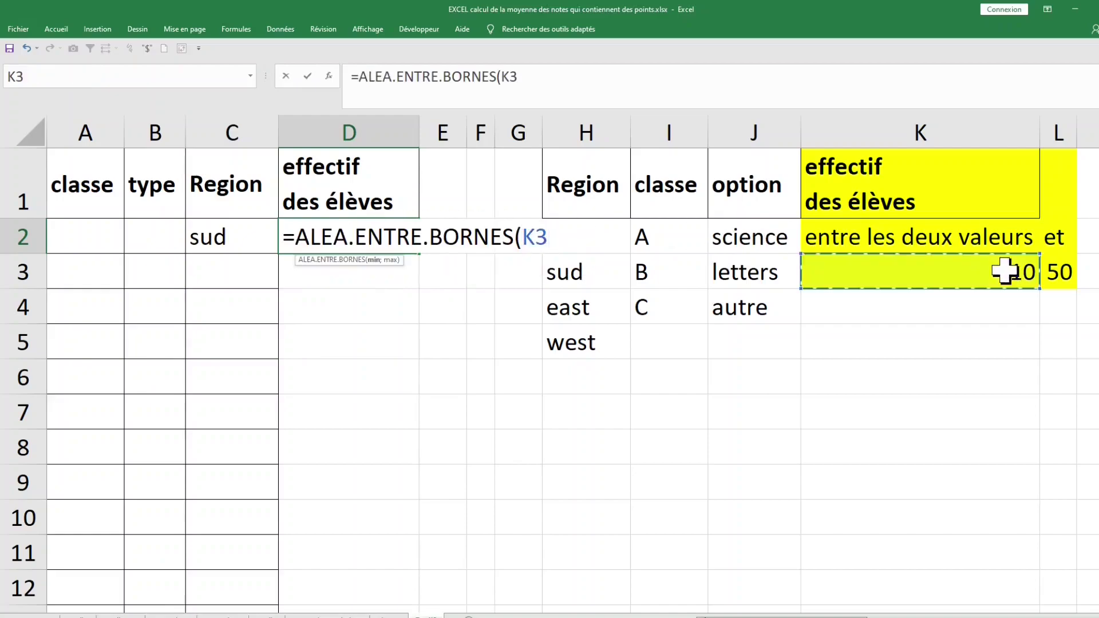
pyautogui.press('F4')
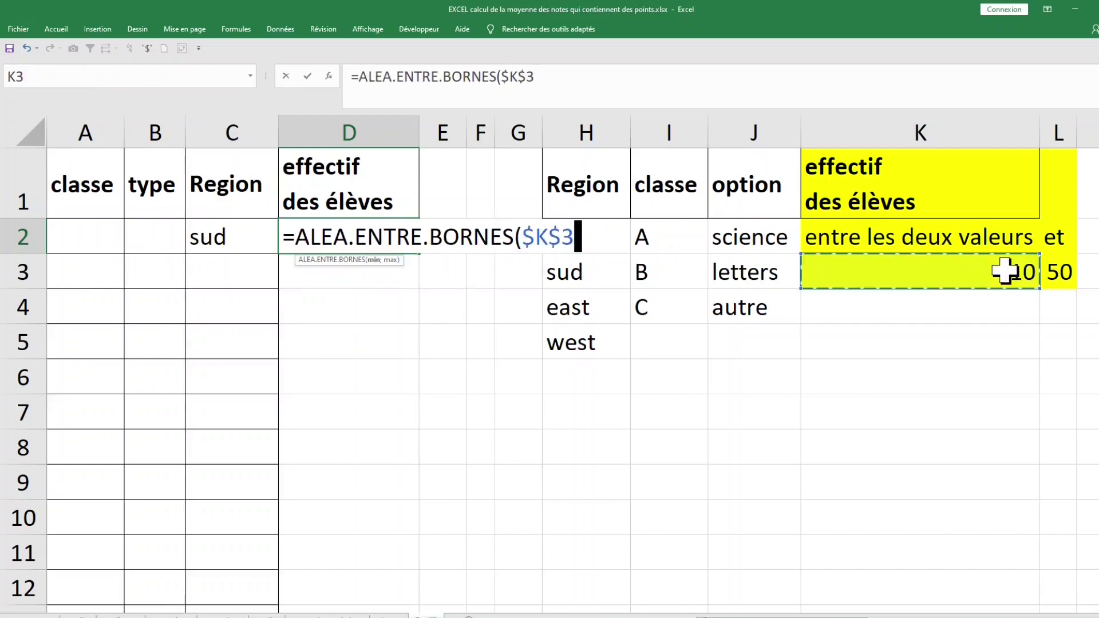
pyautogui.write(';')
pyautogui.click(1064, 274)
pyautogui.press('F4')
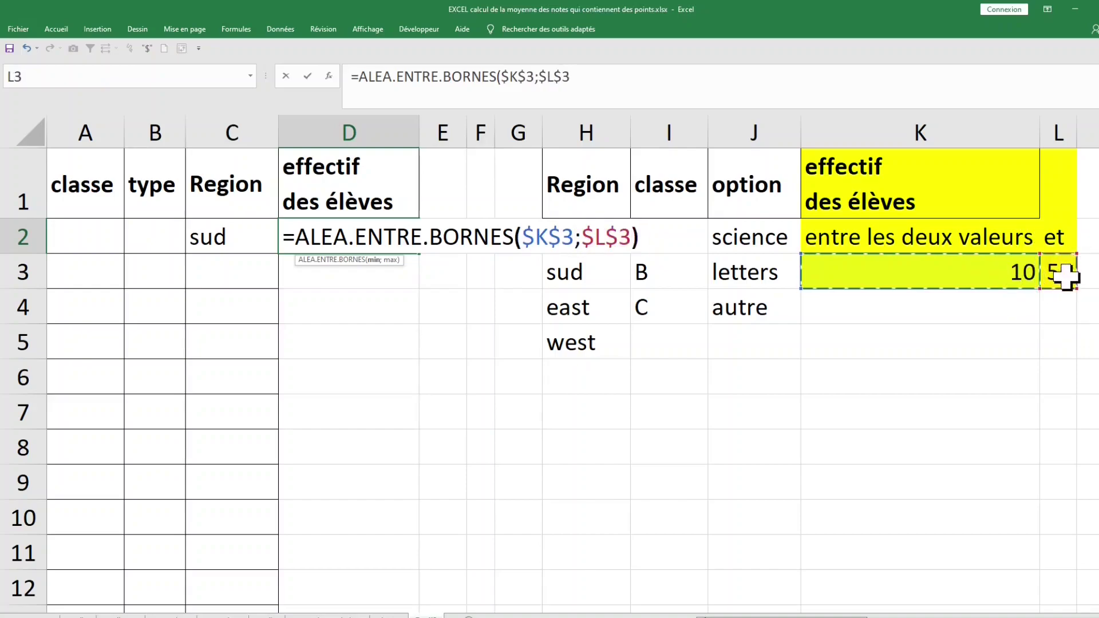
pyautogui.press('Return')
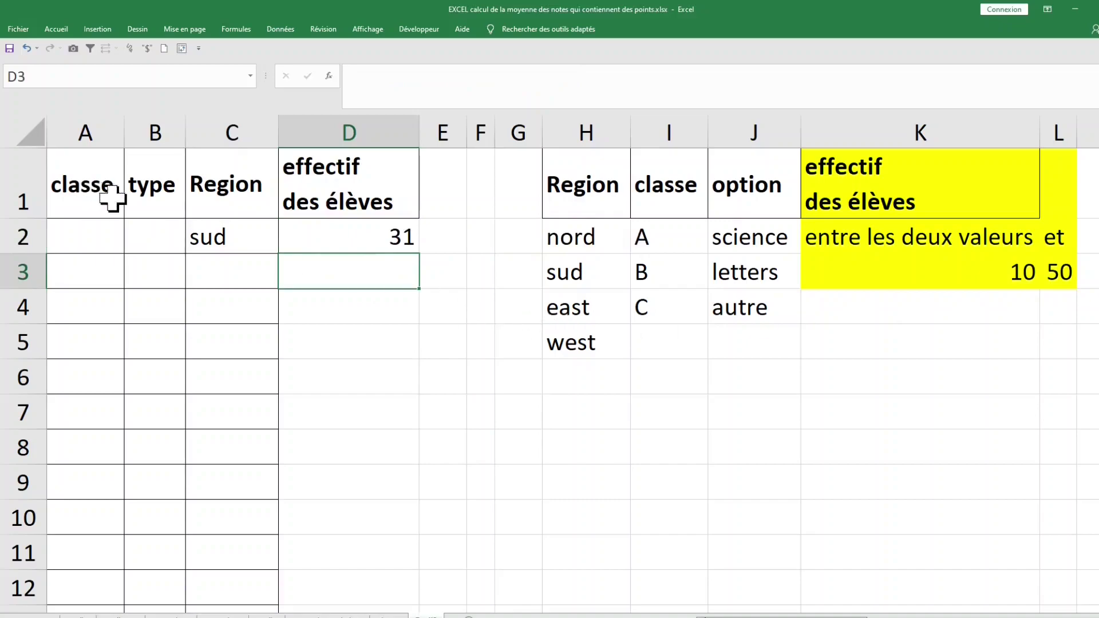
pyautogui.click(142, 225)
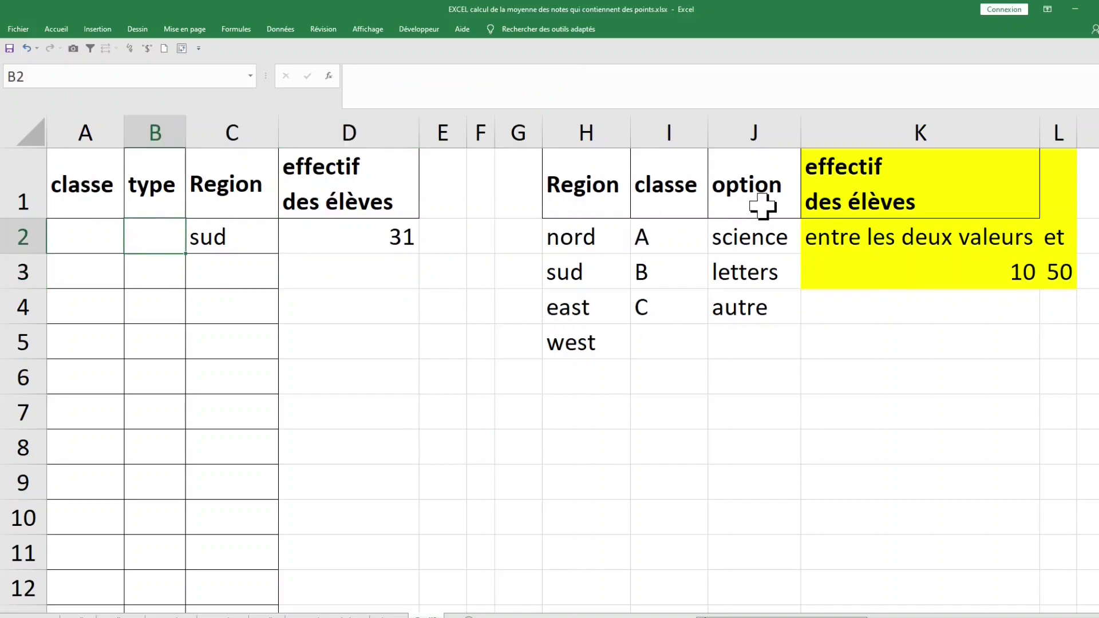
# Rename the B1 header from 'type' to 'option' and widen column B to fit it.
pyautogui.click(160, 189)
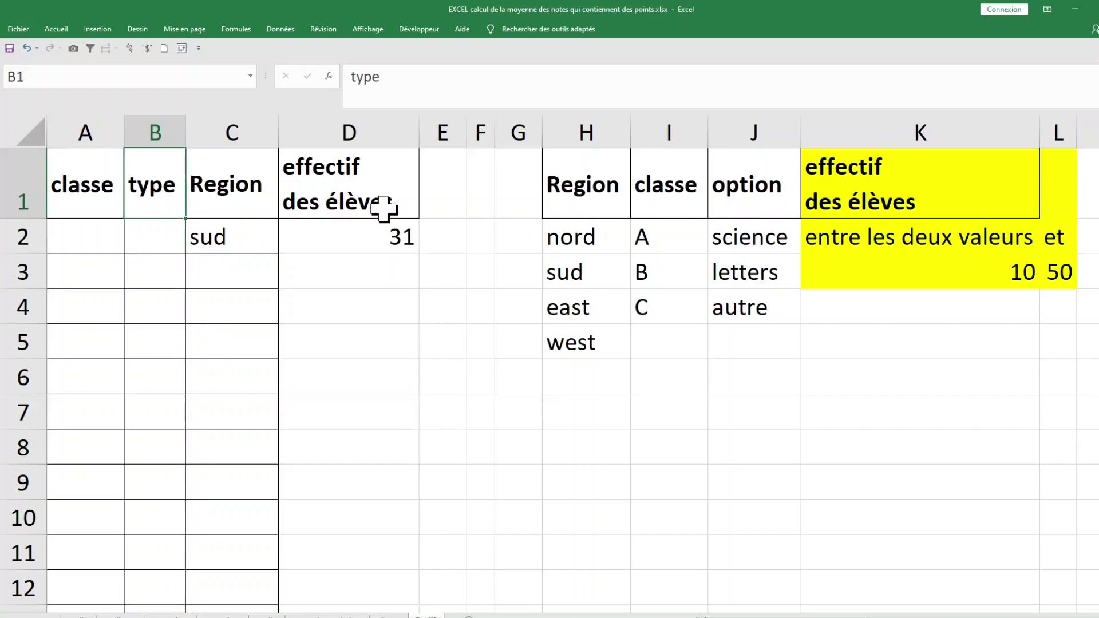
pyautogui.write('optio')
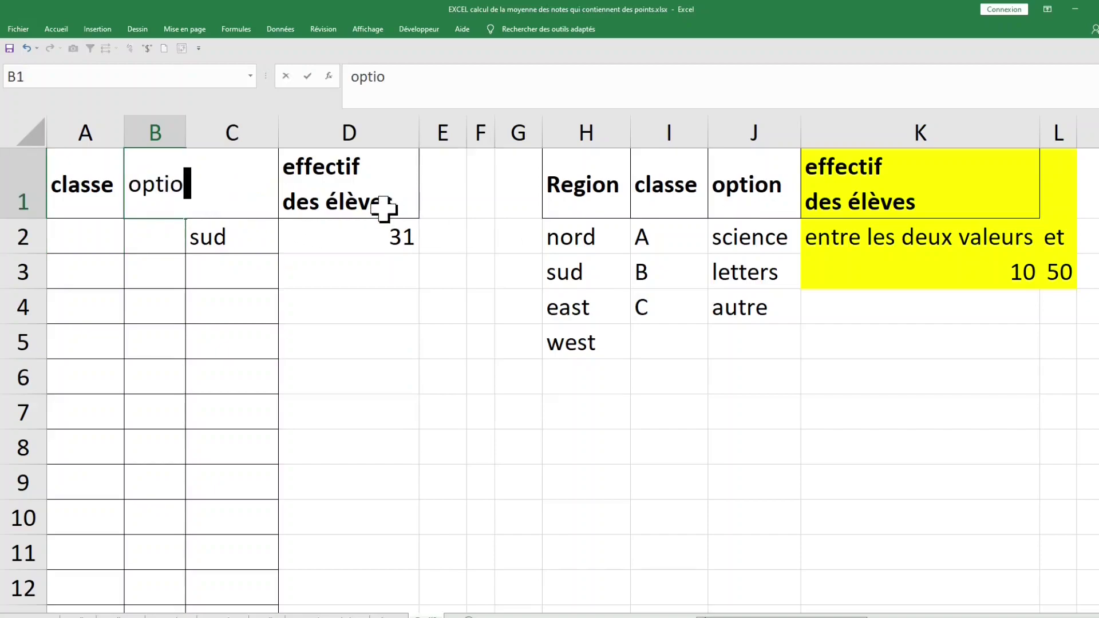
pyautogui.write('n')
pyautogui.click(235, 275)
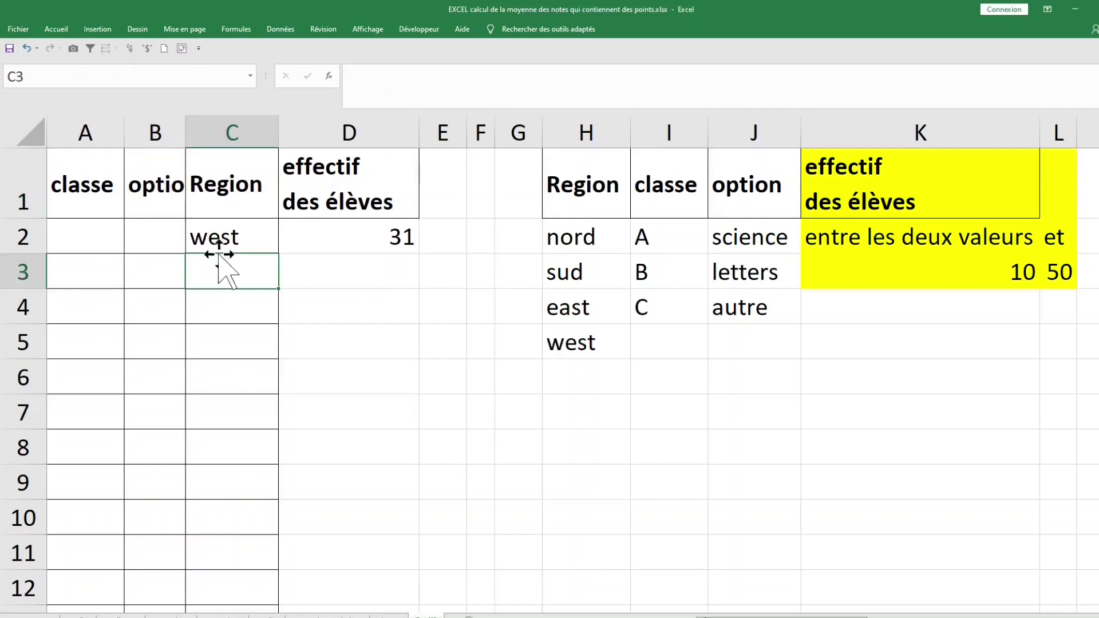
pyautogui.click(158, 201)
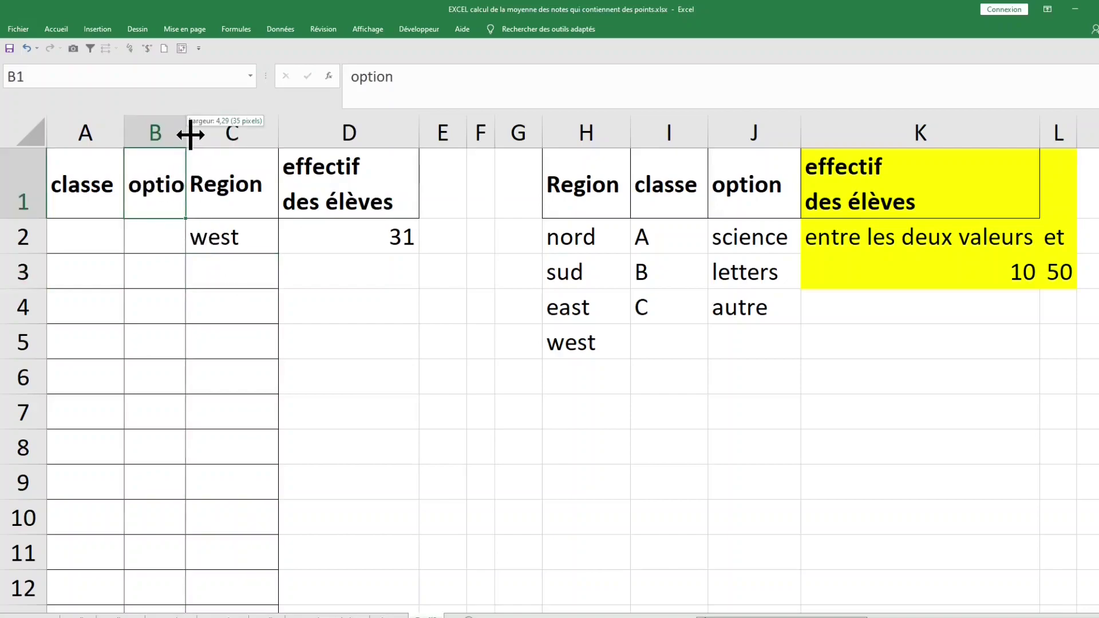
pyautogui.moveTo(187, 135); pyautogui.dragTo(209, 132)
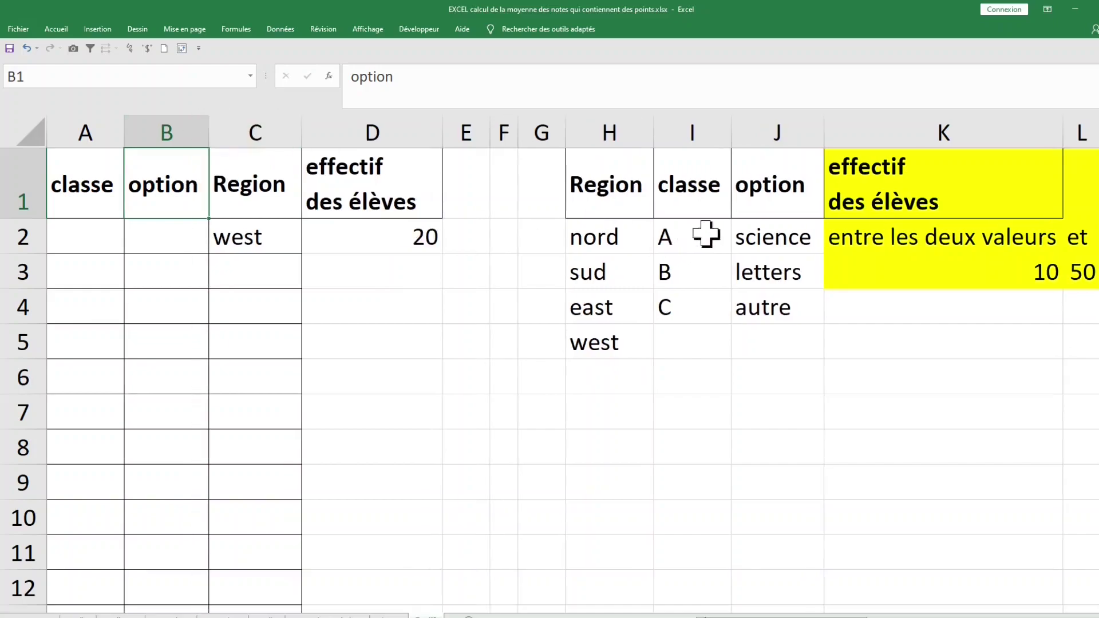
pyautogui.moveTo(773, 197); pyautogui.dragTo(774, 319)
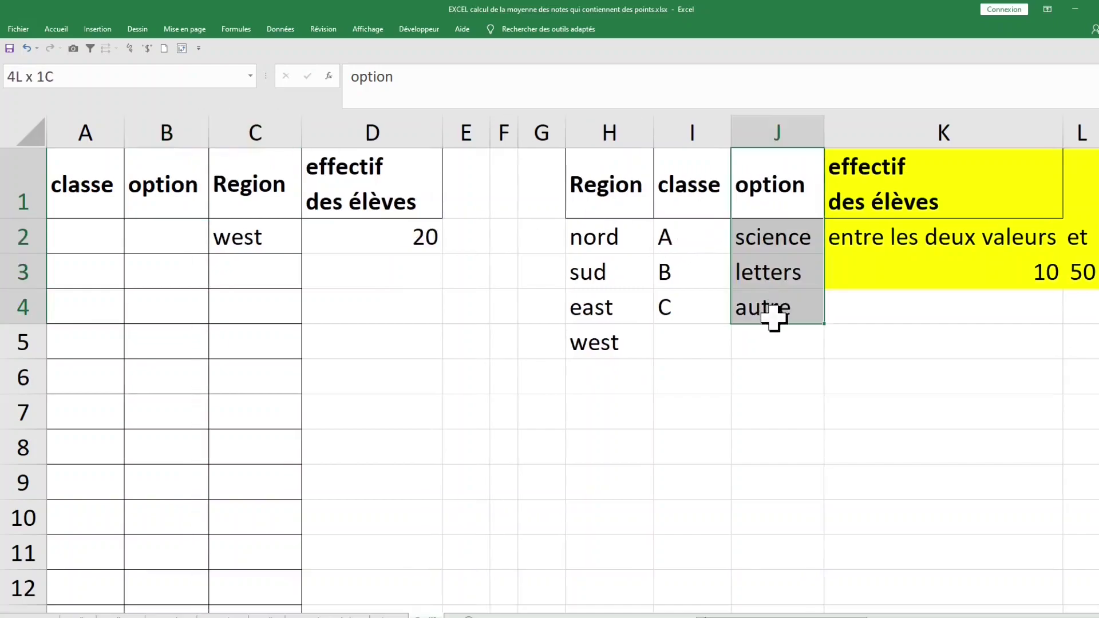
# Enter =INDEX(J2:J4;ALEA.ENTRE.BORNES(1;3)) in B2 to pick a random option.
pyautogui.click(157, 235)
pyautogui.write('=i')
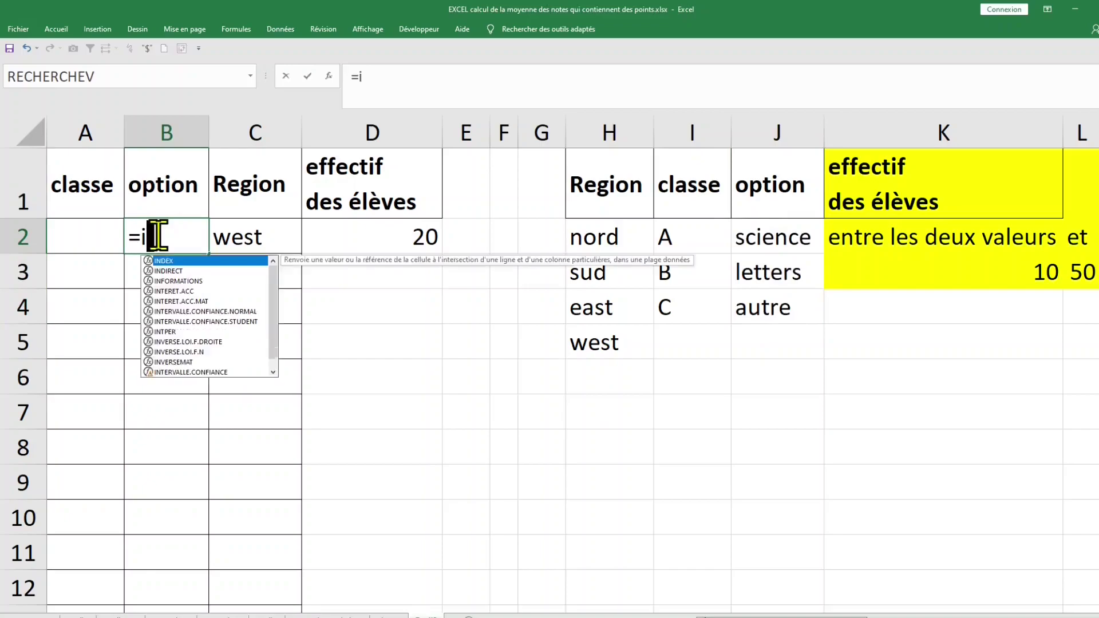
pyautogui.write('ndex')
pyautogui.press('Tab')
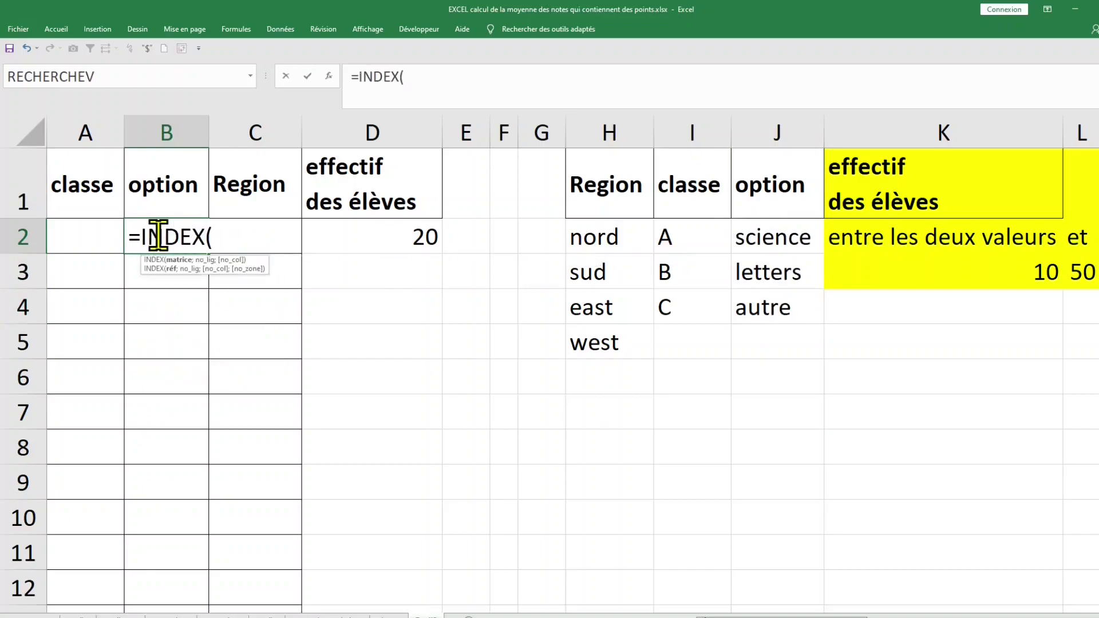
pyautogui.moveTo(767, 237); pyautogui.dragTo(762, 308)
pyautogui.write(';')
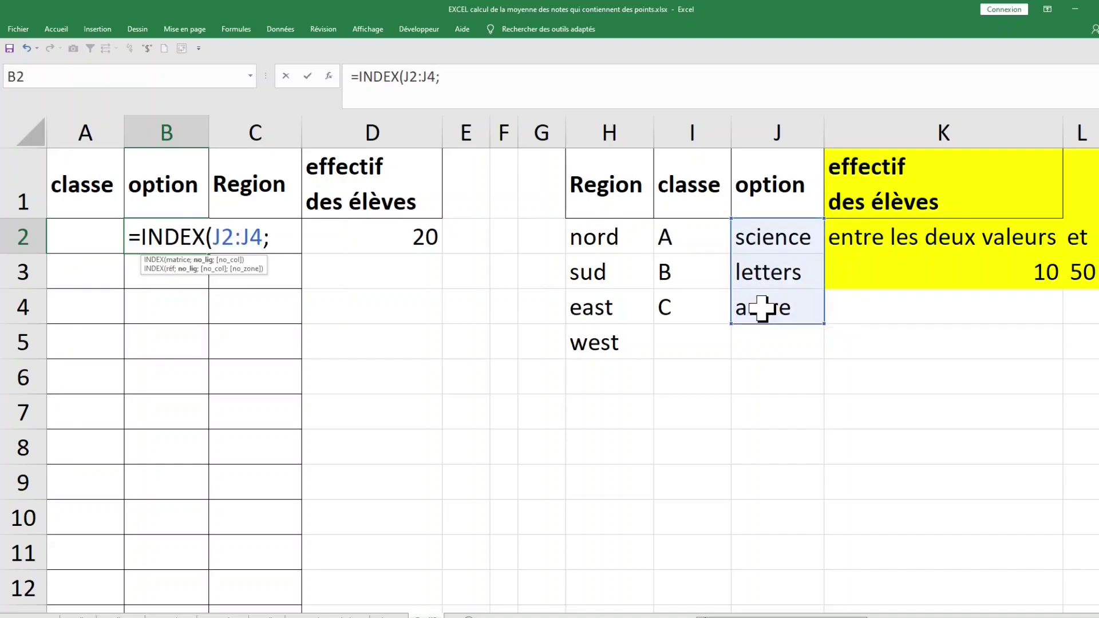
pyautogui.write('alea.en')
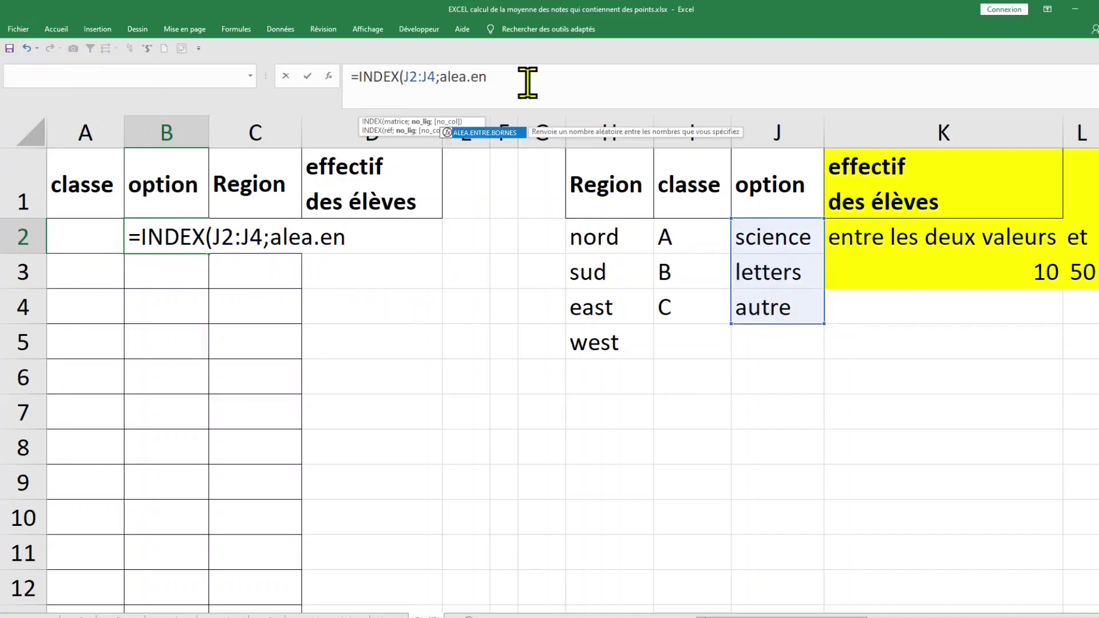
pyautogui.press('Tab')
pyautogui.write('en')
pyautogui.click(582, 77)
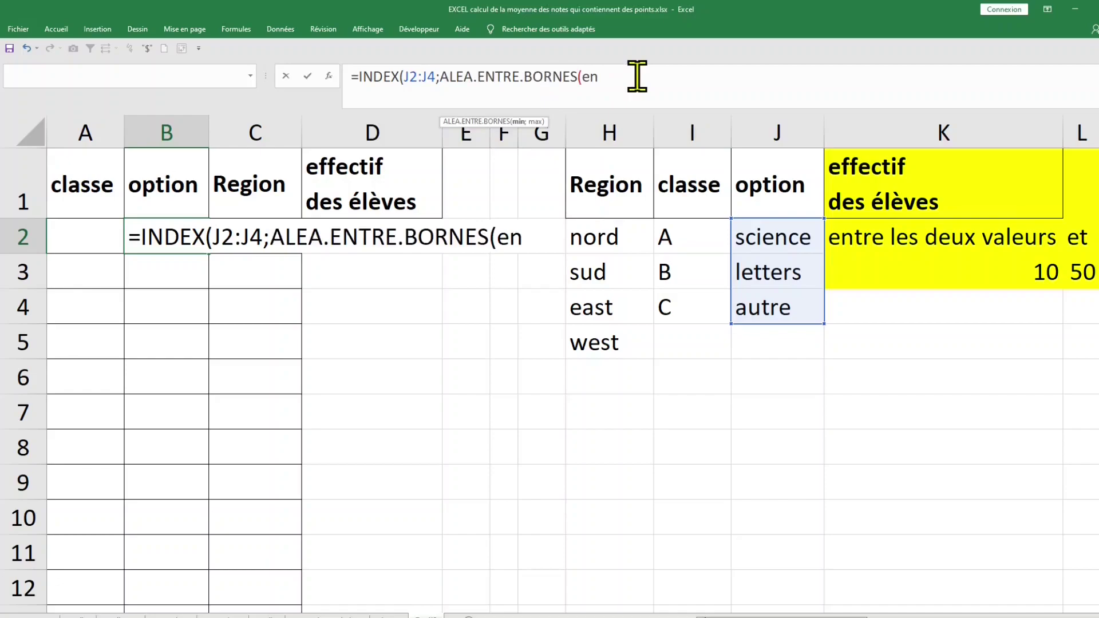
pyautogui.write('1;')
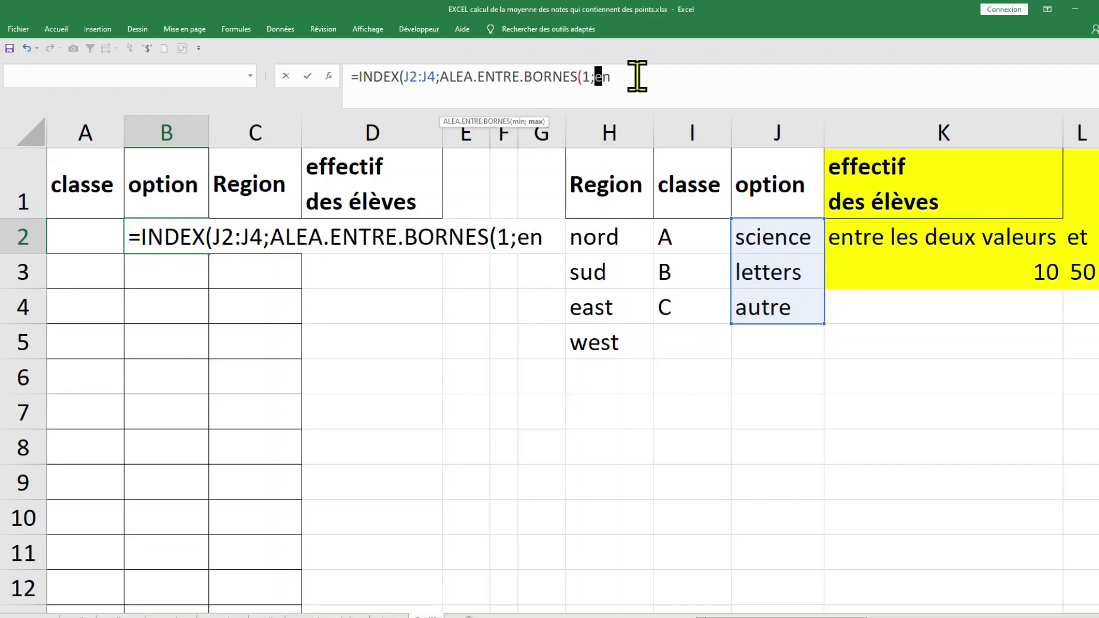
pyautogui.press('Delete')
pyautogui.press('Delete')
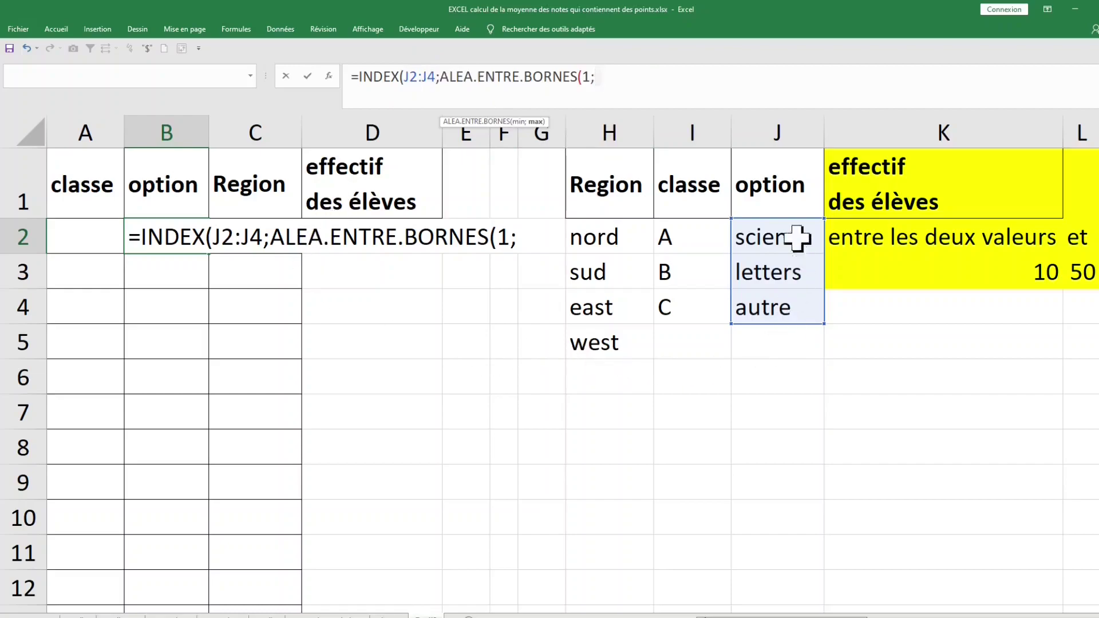
pyautogui.write('3')
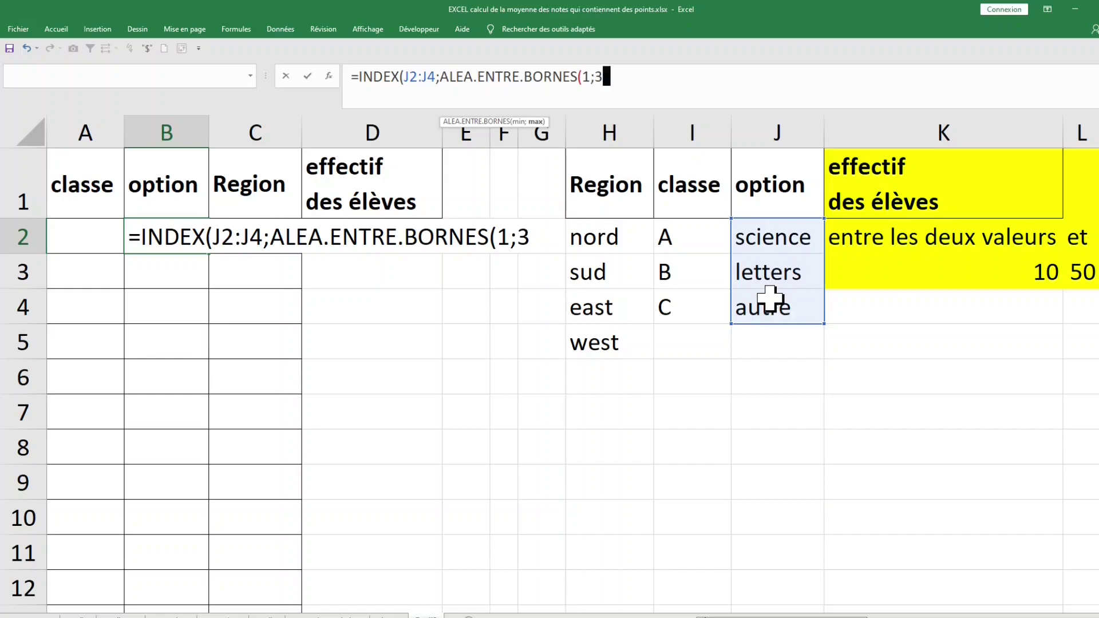
pyautogui.write('))')
pyautogui.press('Return')
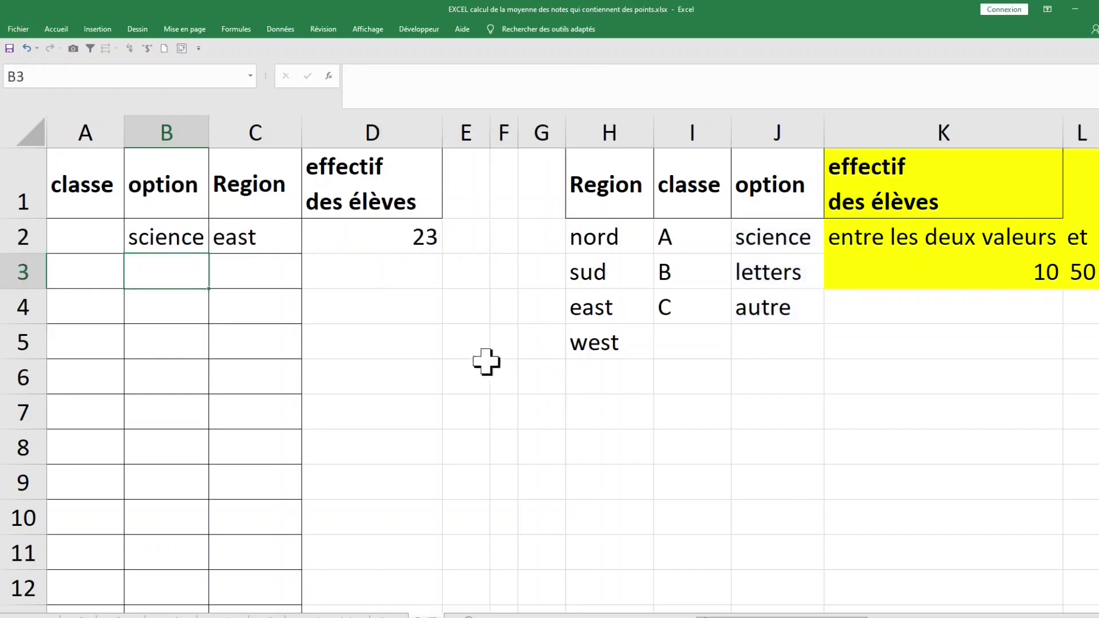
# Fill the B2 formula down, then clear the wrong zero results from B3:B9.
pyautogui.click(191, 238)
pyautogui.moveTo(208, 253); pyautogui.dragTo(201, 492)
pyautogui.click(180, 285)
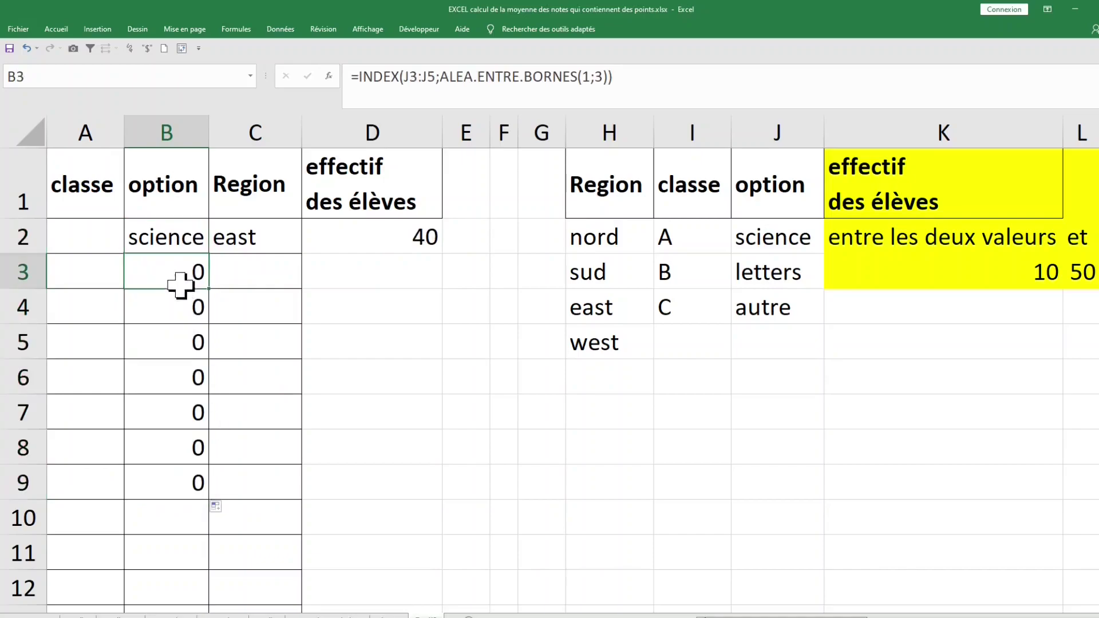
pyautogui.moveTo(177, 270); pyautogui.dragTo(189, 487)
pyautogui.press('Delete')
# Make the B2 formula's range absolute as $J$2:$J$4.
pyautogui.click(182, 236)
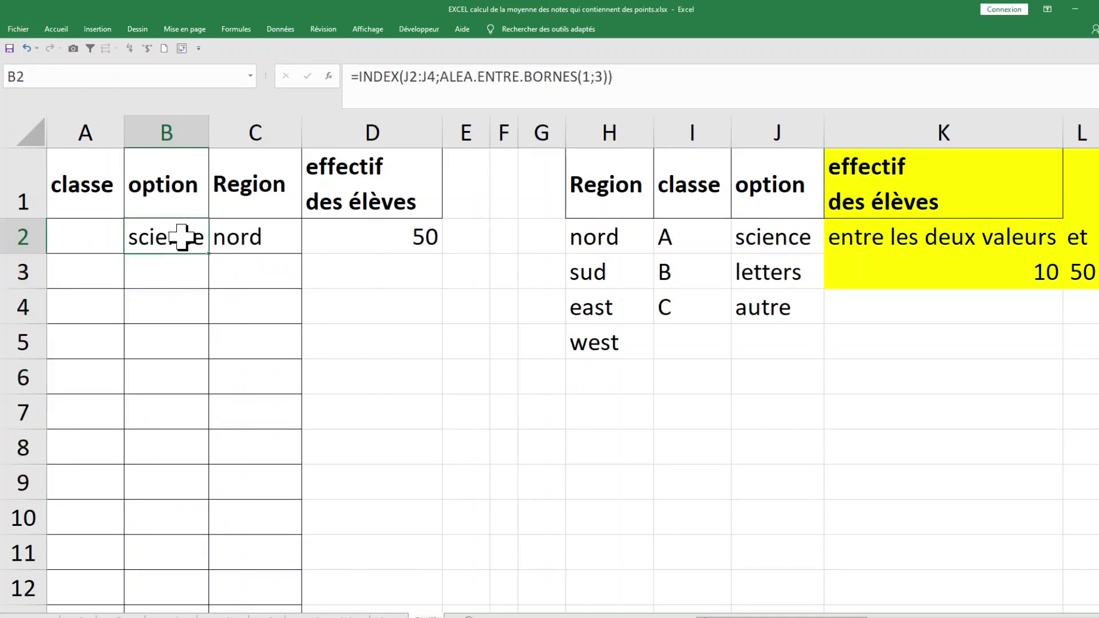
pyautogui.click(421, 76)
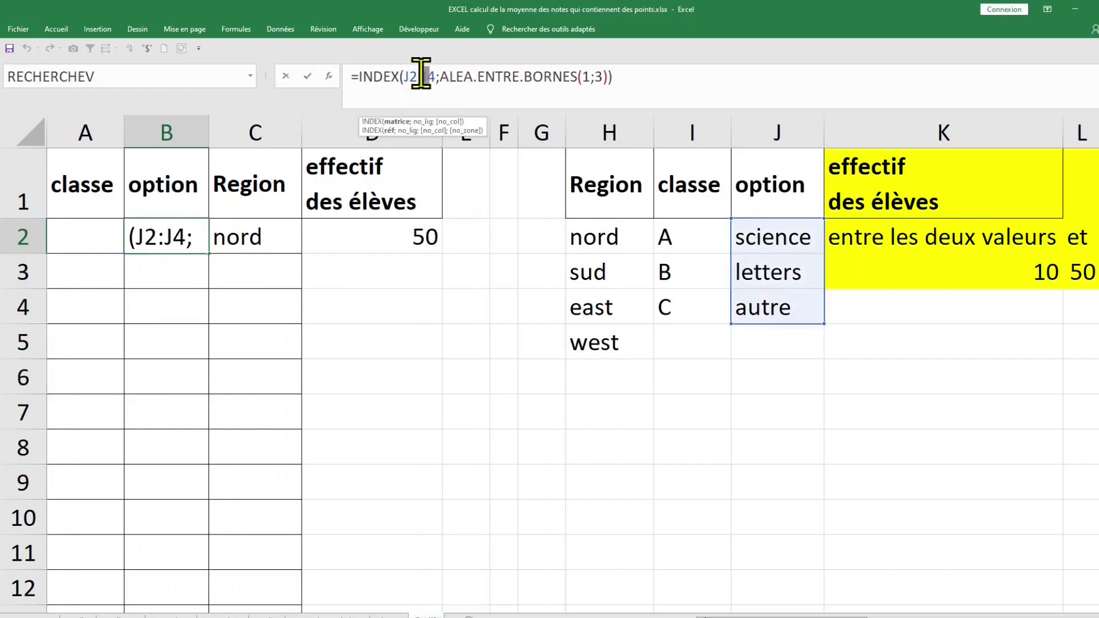
pyautogui.press('F4')
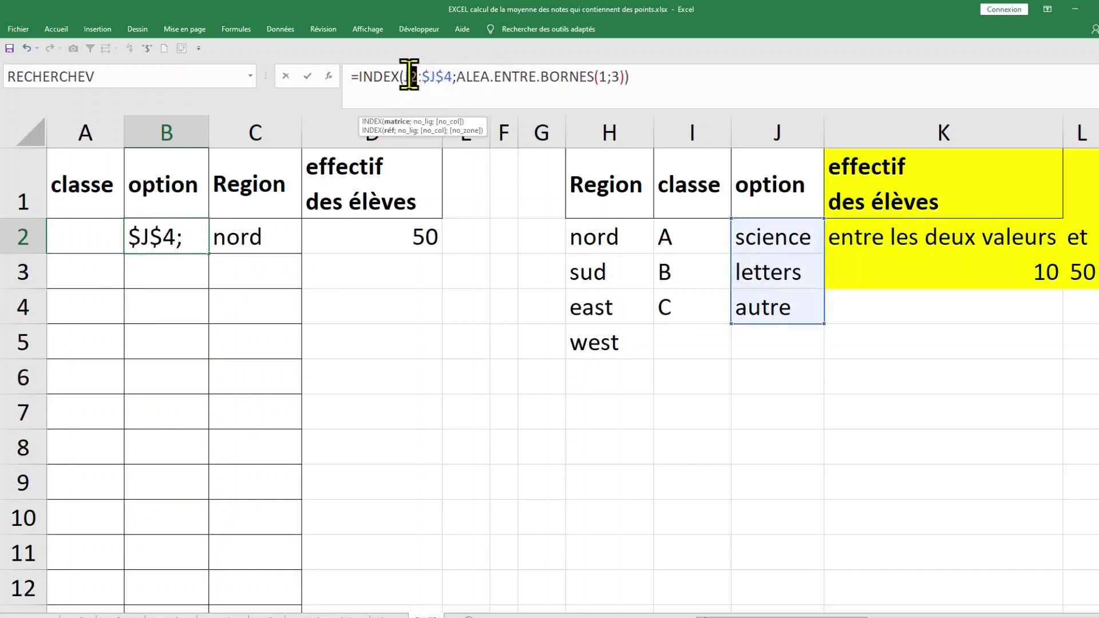
pyautogui.click(411, 76)
pyautogui.press('F4')
pyautogui.click(463, 76)
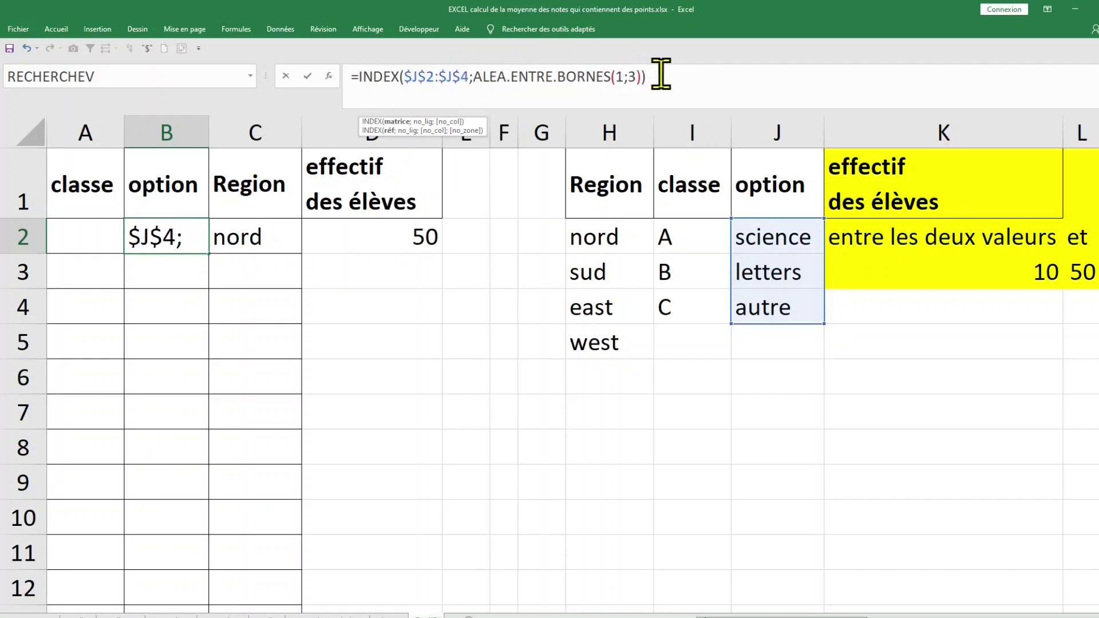
pyautogui.press('Return')
# Copy the corrected option formula down to B9.
pyautogui.click(169, 235)
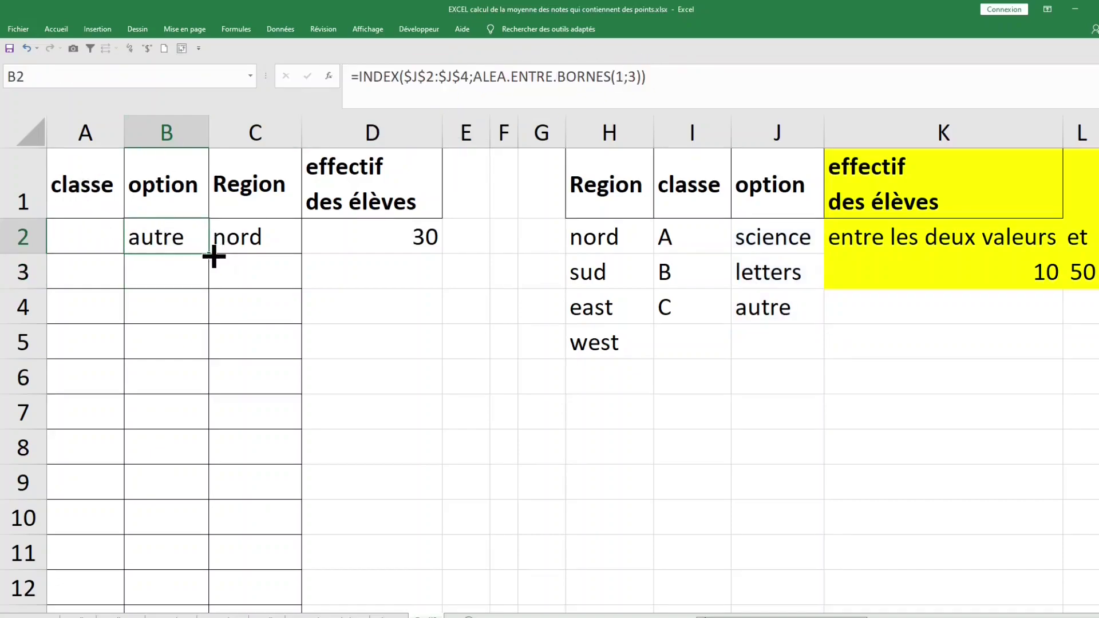
pyautogui.moveTo(209, 253); pyautogui.dragTo(221, 512)
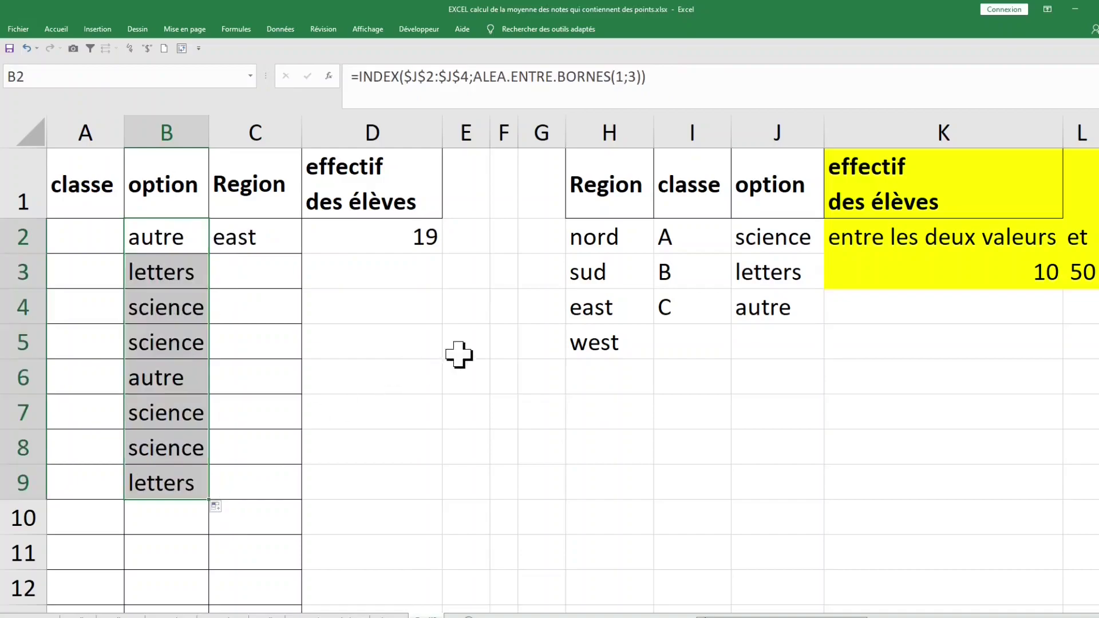
pyautogui.click(460, 354)
pyautogui.click(475, 381)
pyautogui.click(92, 232)
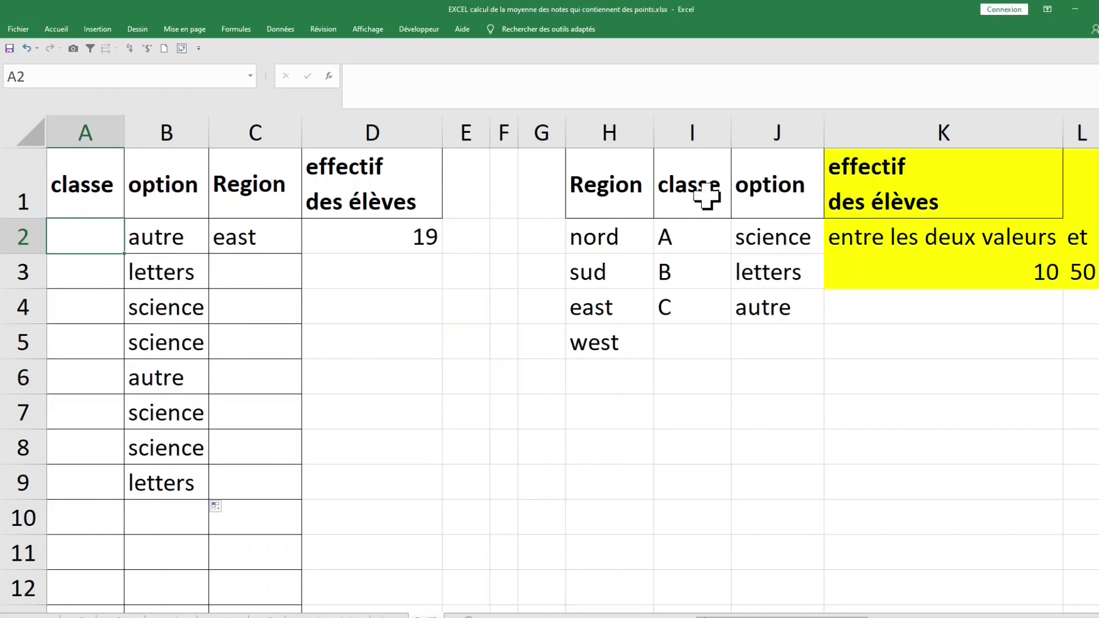
pyautogui.moveTo(706, 194); pyautogui.dragTo(706, 317)
# Enter =INDEX($I$2:$I$4;ALEA.ENTRE.BORNES(1;3)) in A2 for a random classe.
pyautogui.click(108, 240)
pyautogui.write('=index')
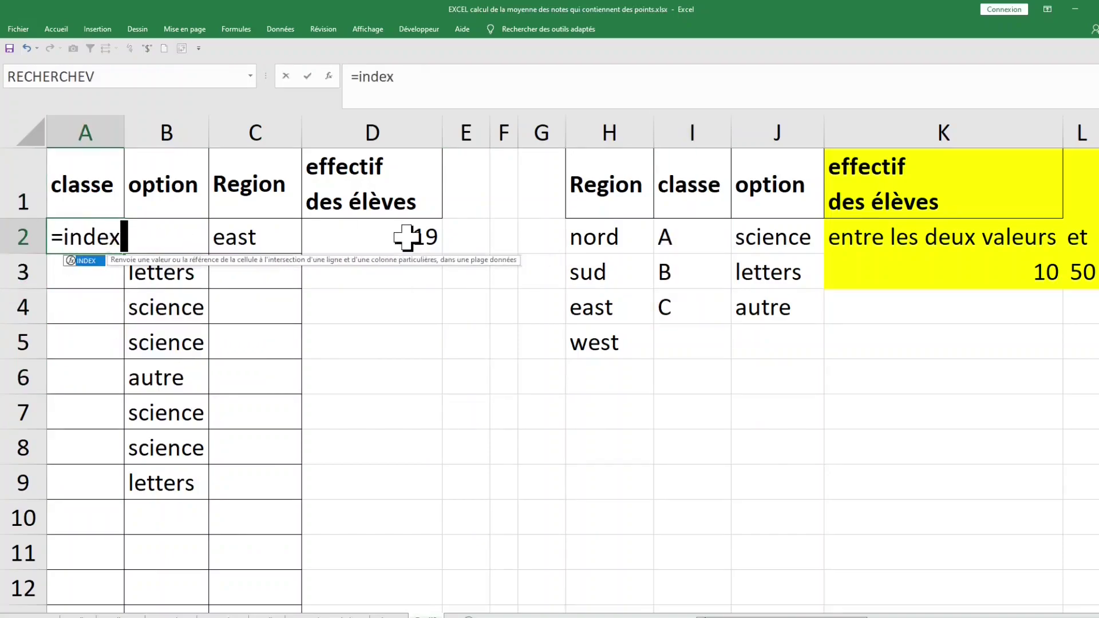
pyautogui.press('Tab')
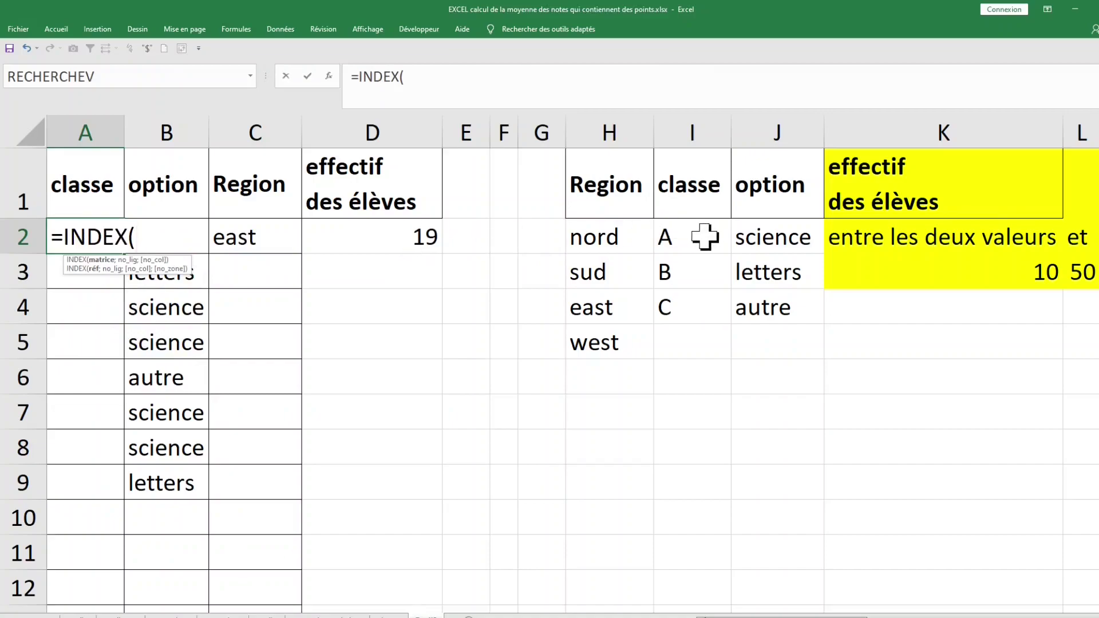
pyautogui.moveTo(702, 237); pyautogui.dragTo(694, 310)
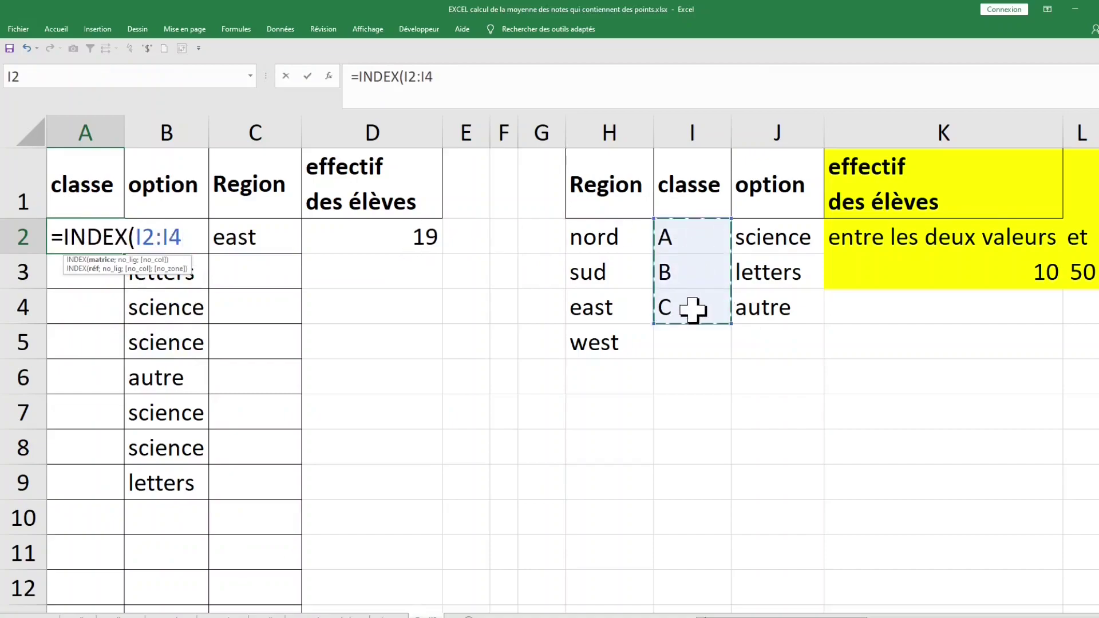
pyautogui.press('F4')
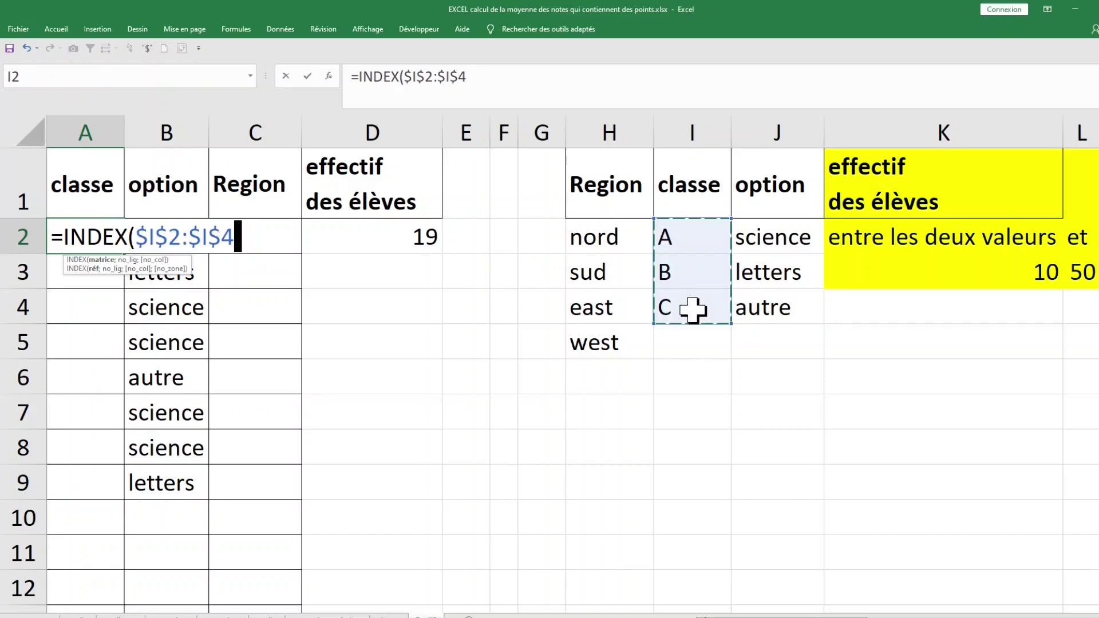
pyautogui.write(';')
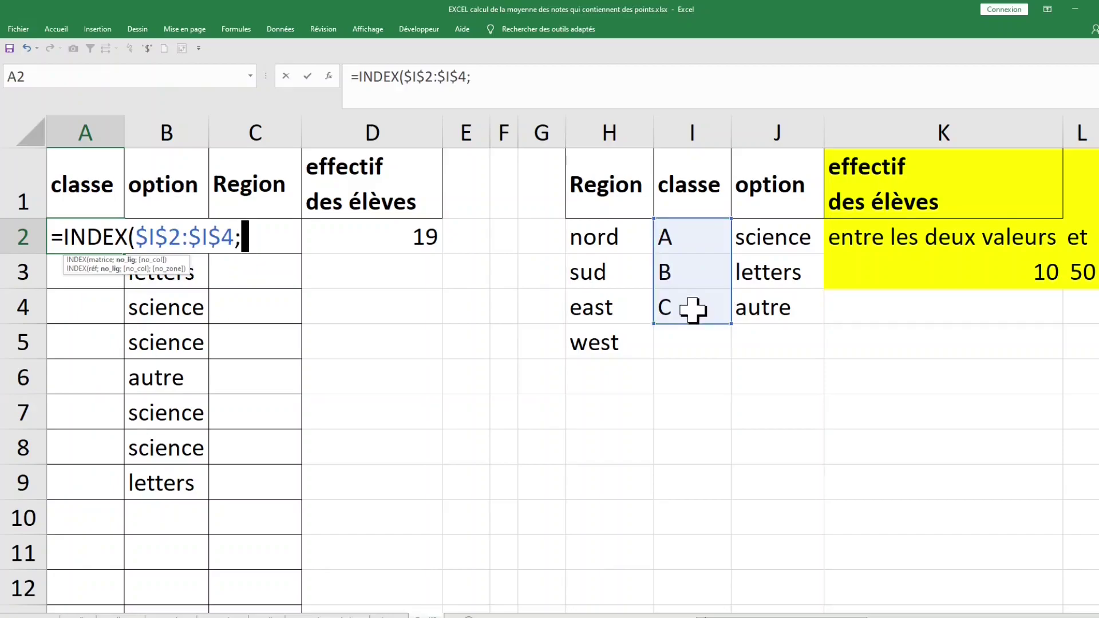
pyautogui.write('alea')
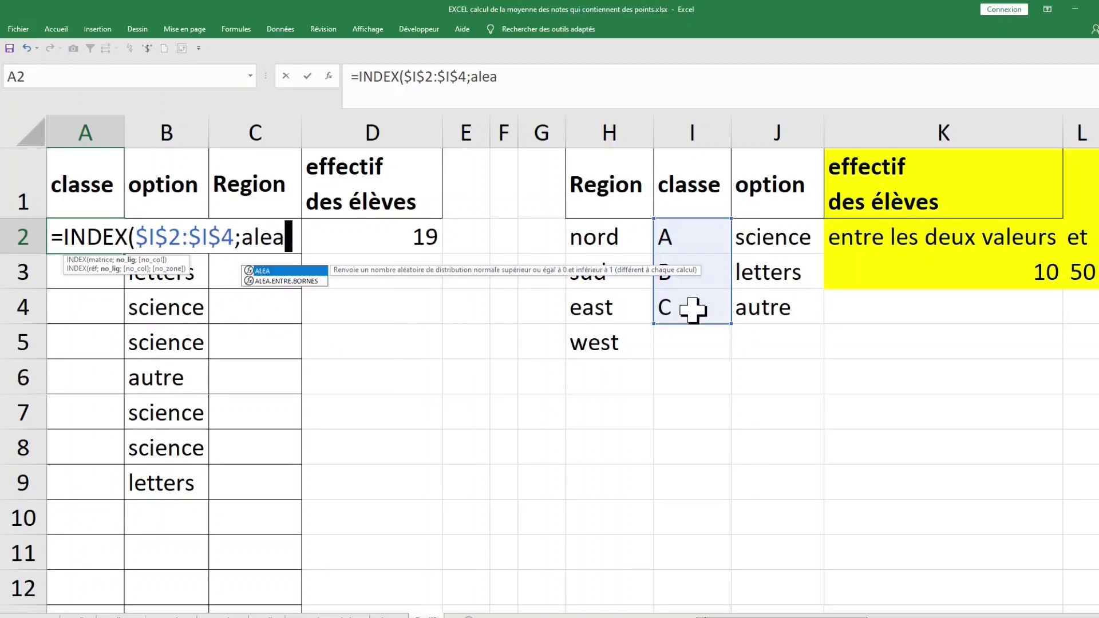
pyautogui.press('Down')
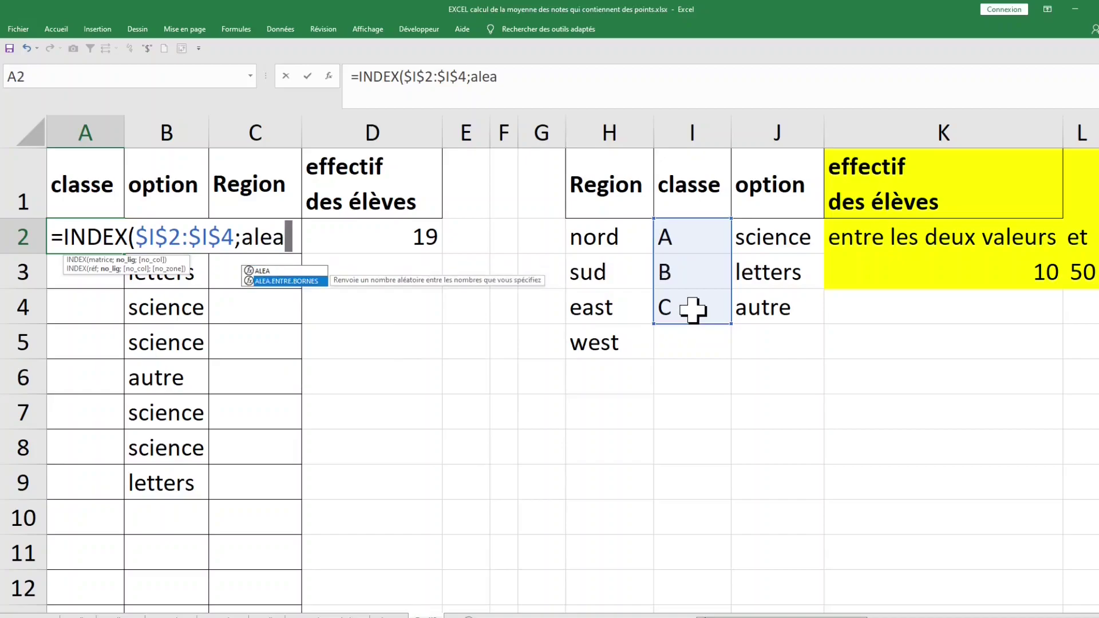
pyautogui.press('Tab')
pyautogui.write('1')
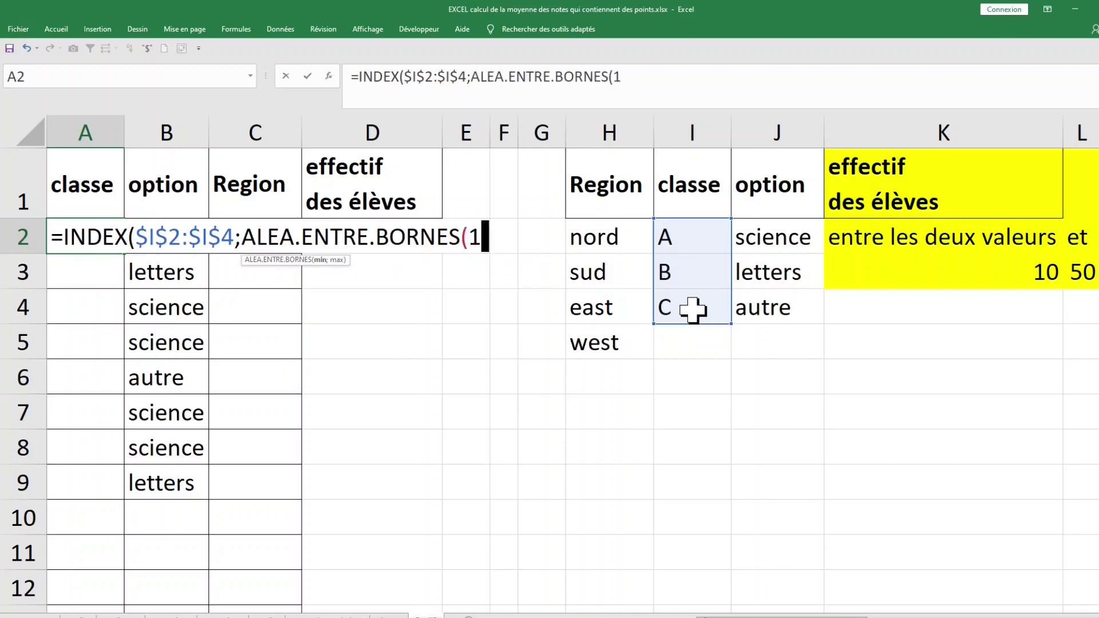
pyautogui.write(';3')
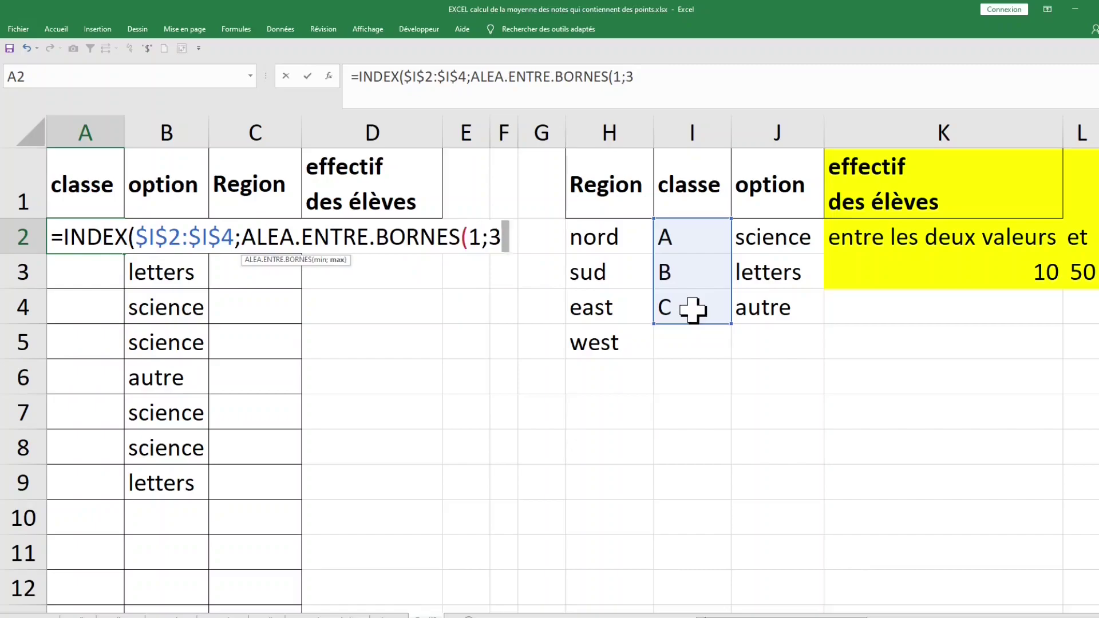
pyautogui.write('))')
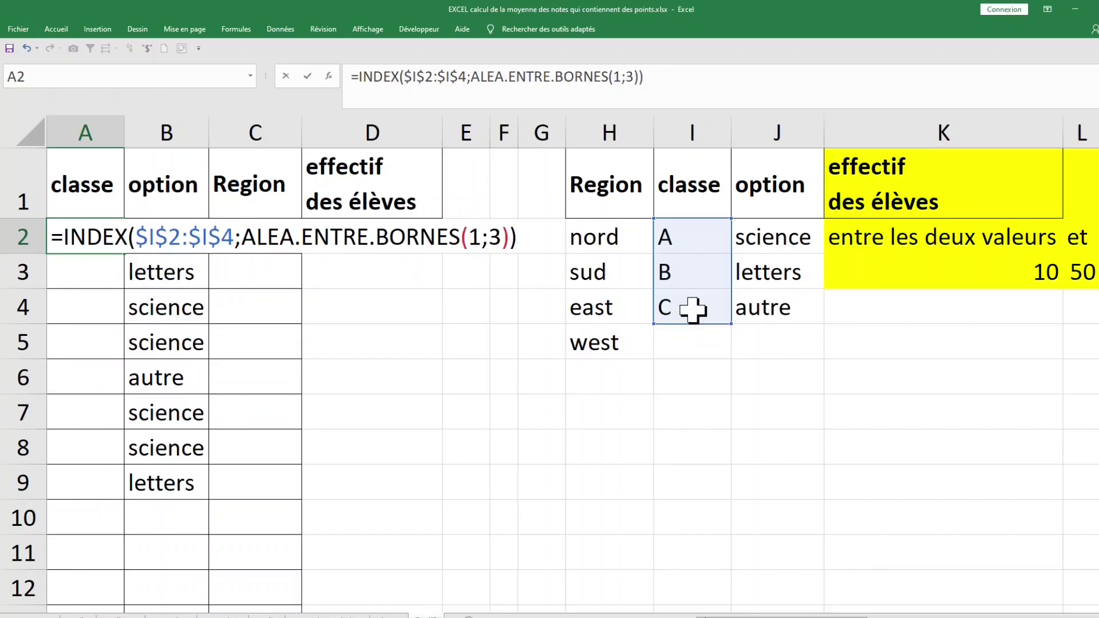
pyautogui.press('Return')
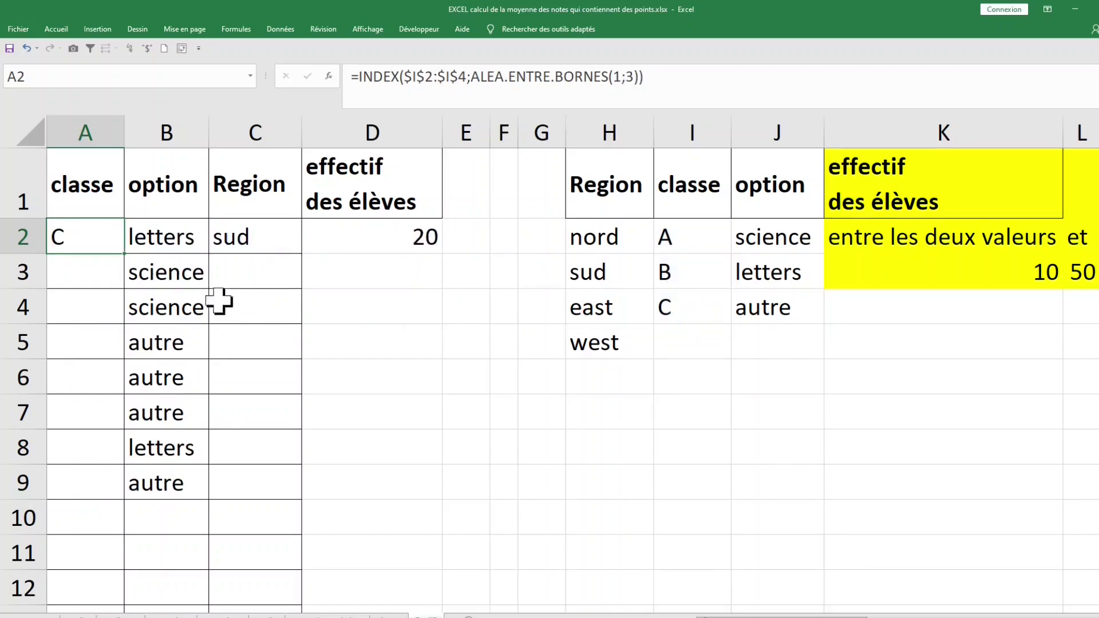
# Clear B3:B9, then fill the A2:D2 formulas down to row 11.
pyautogui.moveTo(138, 270); pyautogui.dragTo(171, 490)
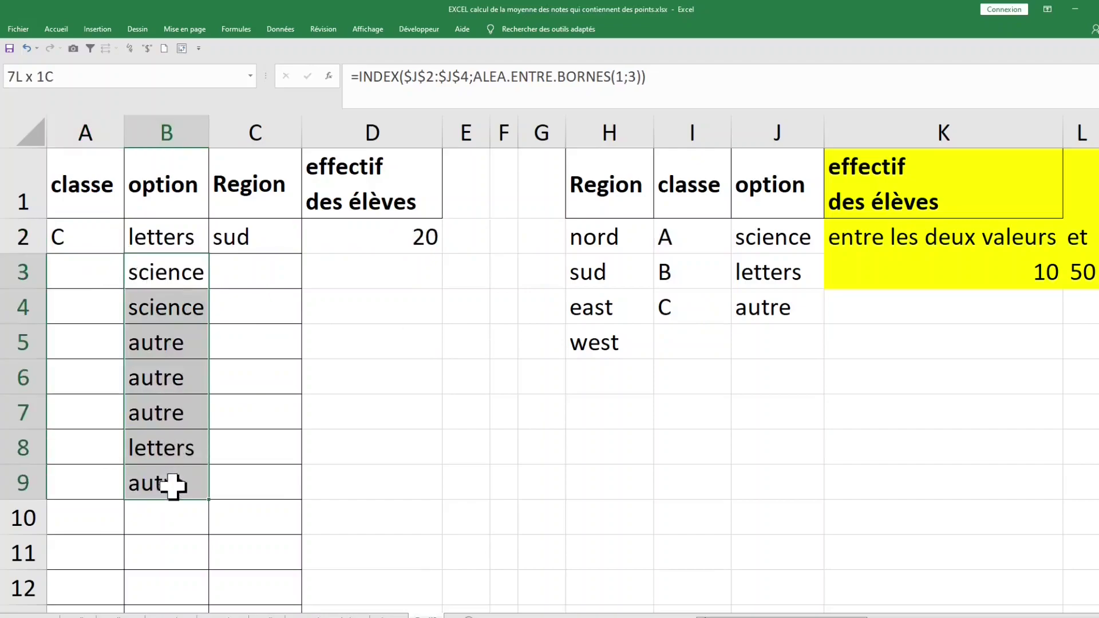
pyautogui.press('Delete')
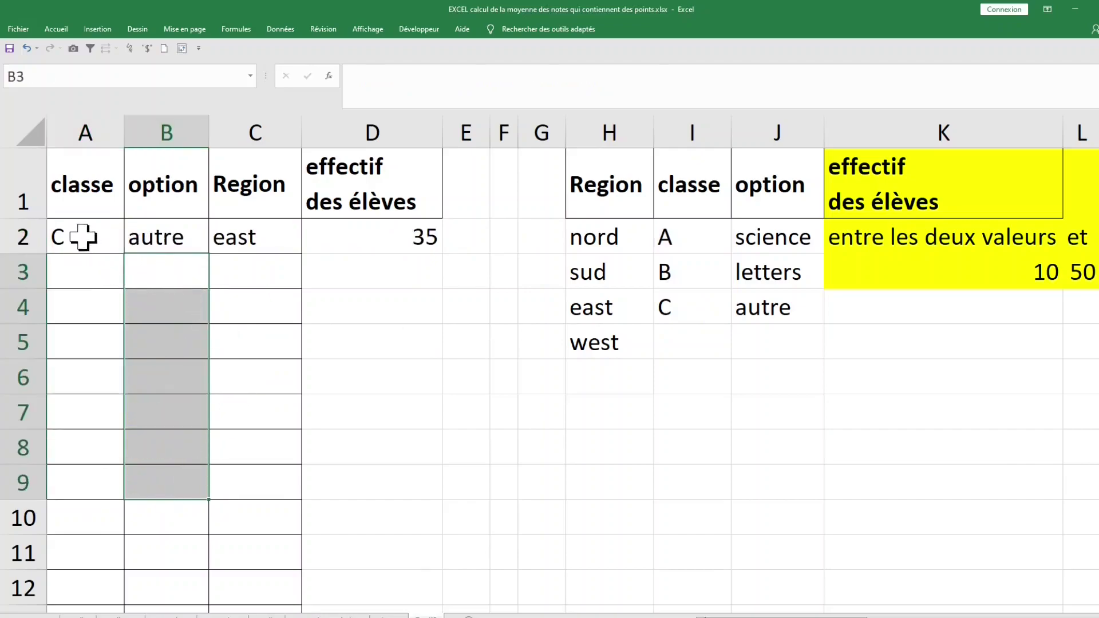
pyautogui.moveTo(81, 238); pyautogui.dragTo(377, 238)
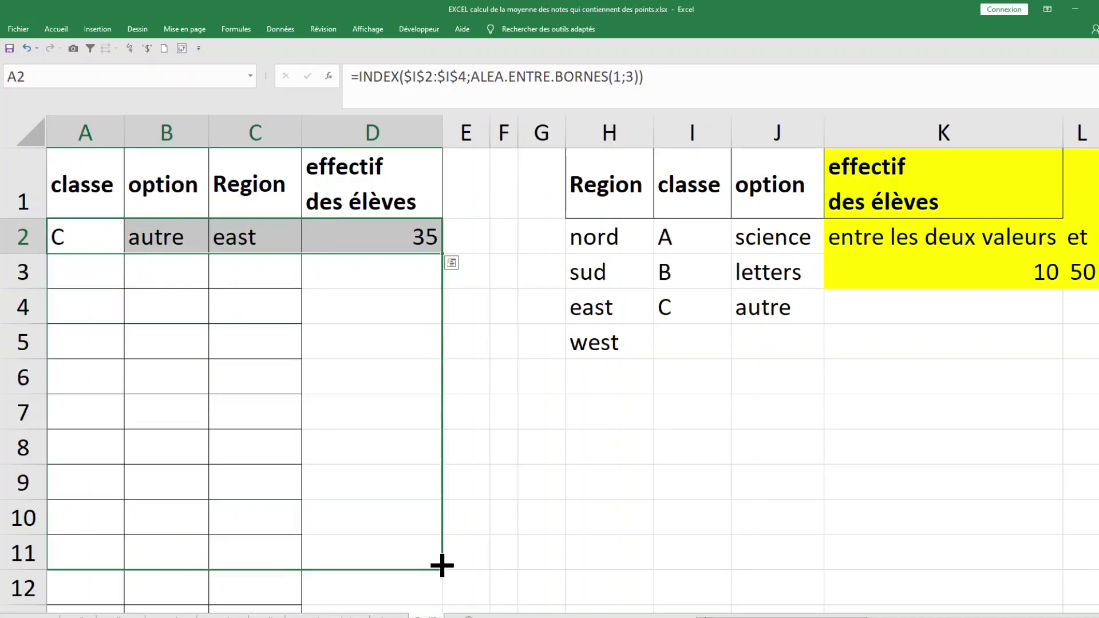
pyautogui.moveTo(446, 256); pyautogui.dragTo(441, 566)
# Inspect the filled effectif and Region cells and edit empty G7 to force recalculation.
pyautogui.click(344, 448)
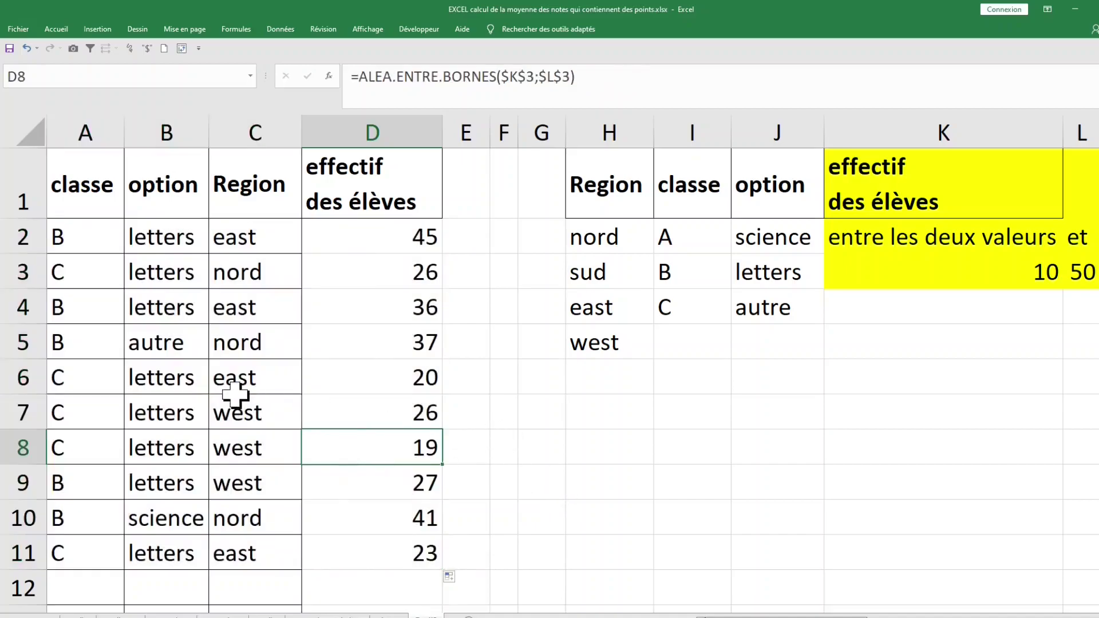
pyautogui.click(238, 410)
pyautogui.click(584, 405)
pyautogui.click(550, 421)
pyautogui.doubleClick(552, 424)
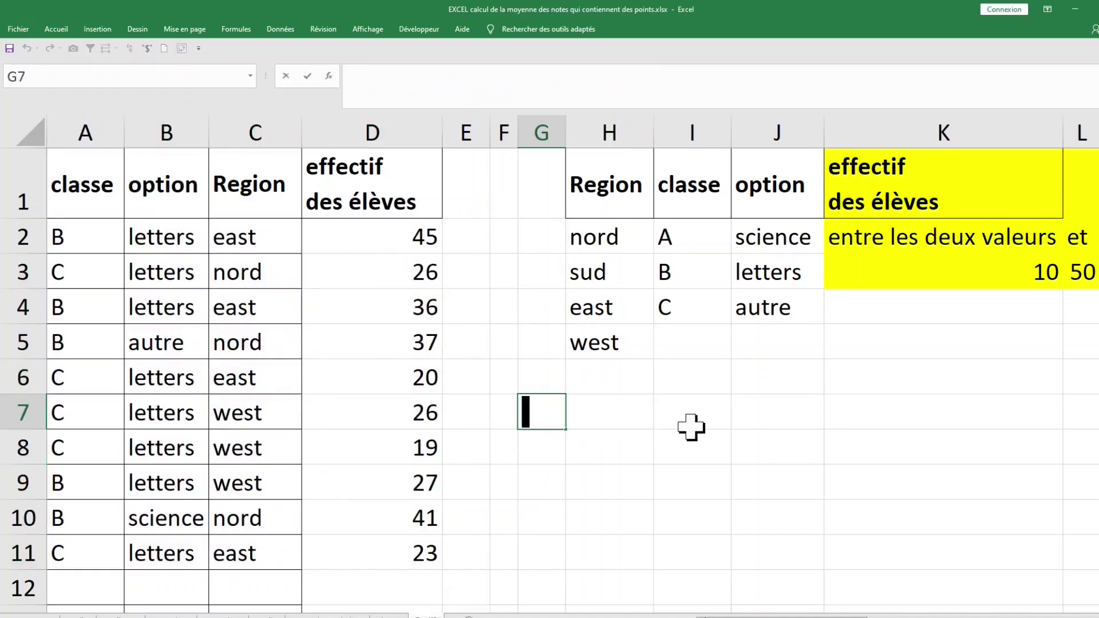
pyautogui.click(694, 427)
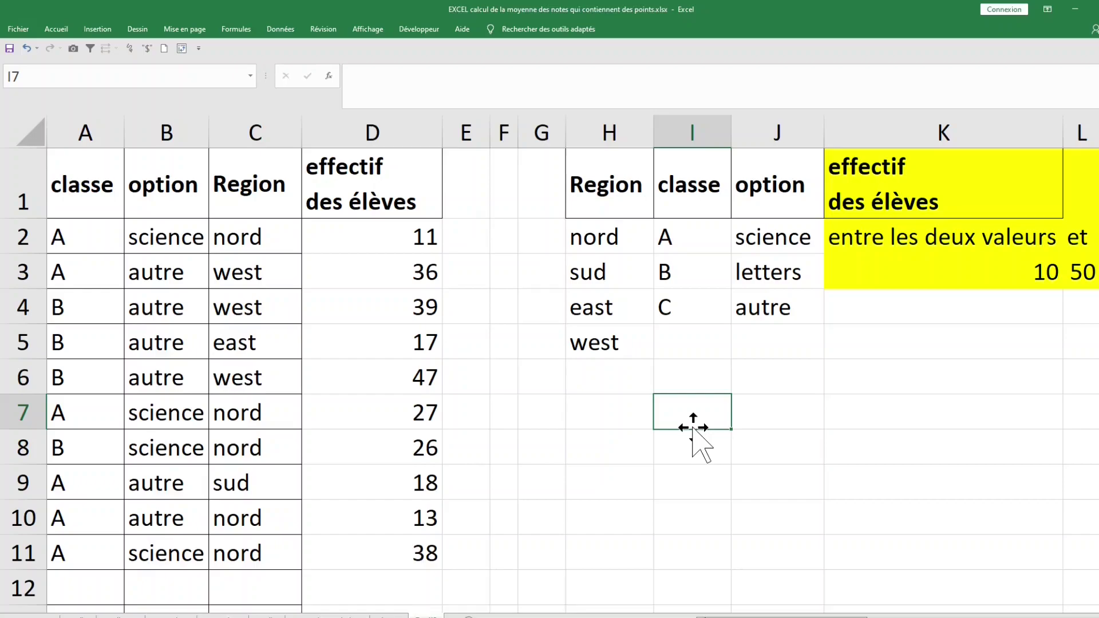
# Extend the A2:D11 random formulas down to row 15.
pyautogui.moveTo(57, 237); pyautogui.dragTo(435, 554)
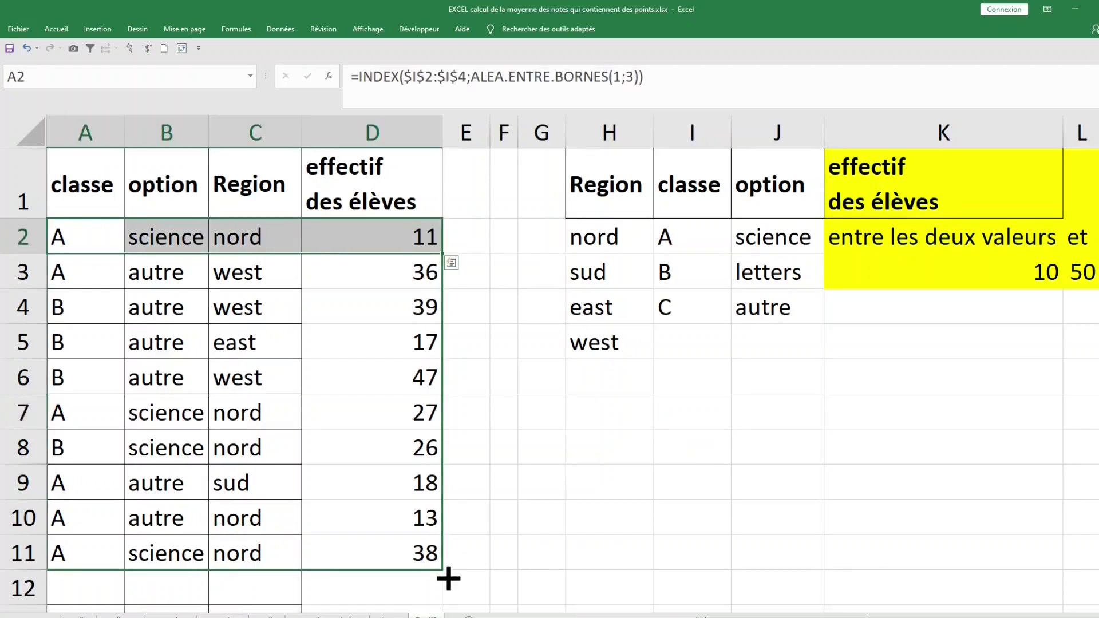
pyautogui.moveTo(448, 579); pyautogui.dragTo(448, 607)
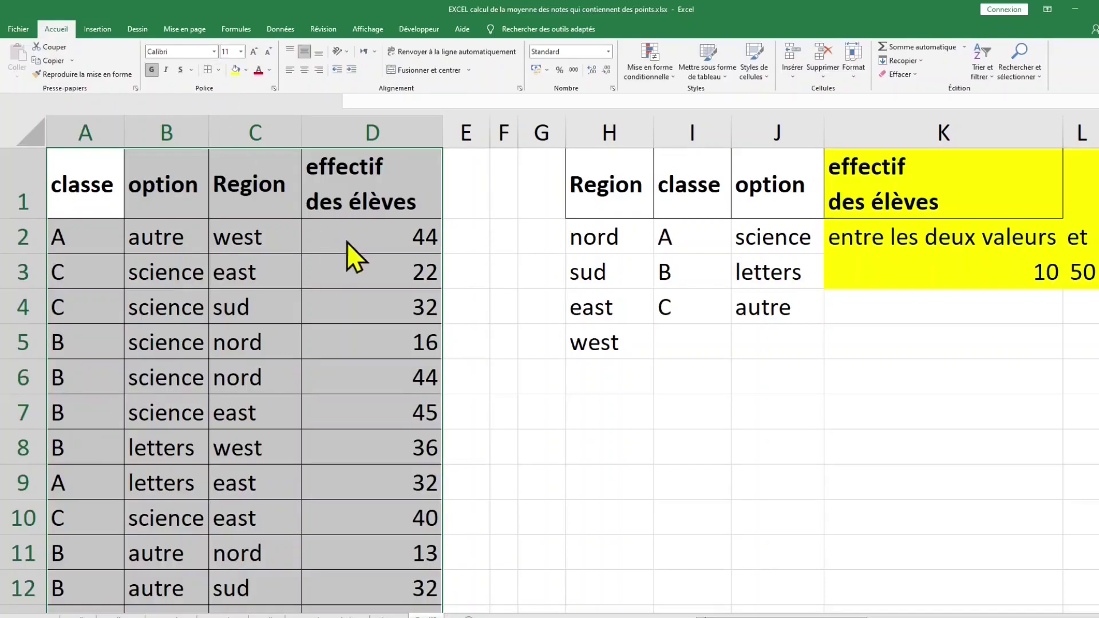
pyautogui.click(778, 375)
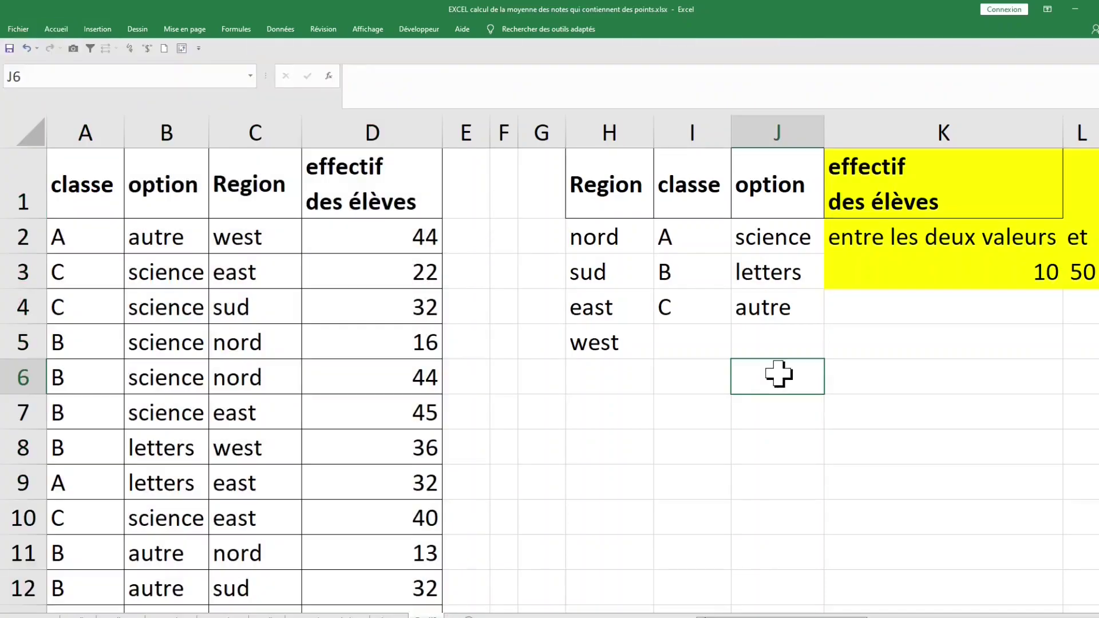
pyautogui.click(506, 199)
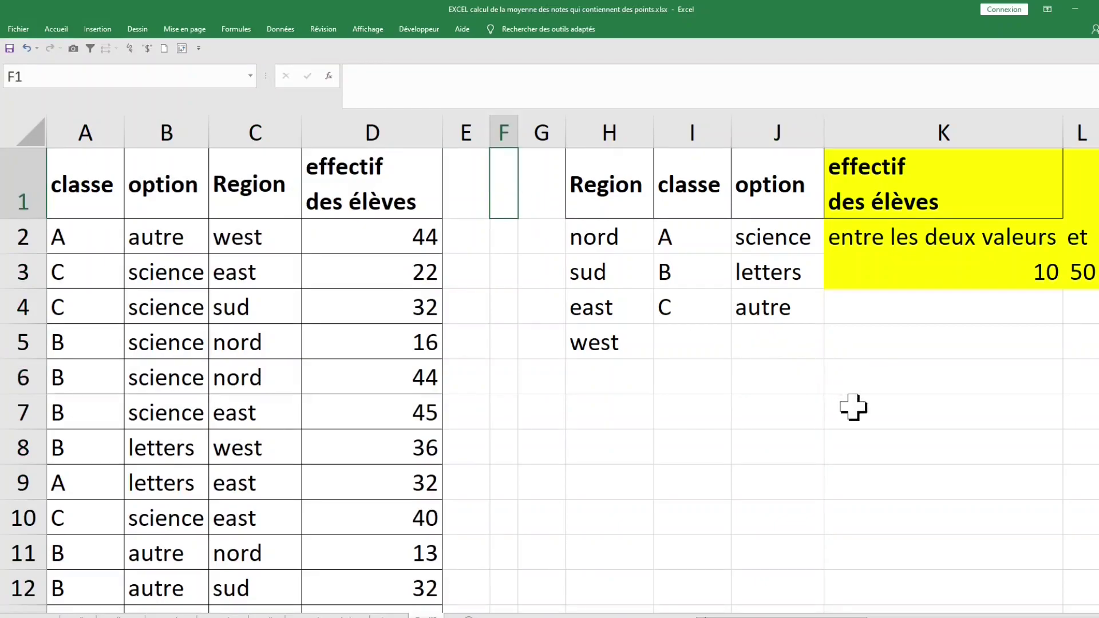
# Type the reminder 'F9' in cell K5.
pyautogui.click(863, 344)
pyautogui.write('F9')
pyautogui.hotkey('ctrl', 'Return')
# Regenerate the random values several times with F9, then bring up Paste Special.
pyautogui.press('F9')
pyautogui.press('F9')
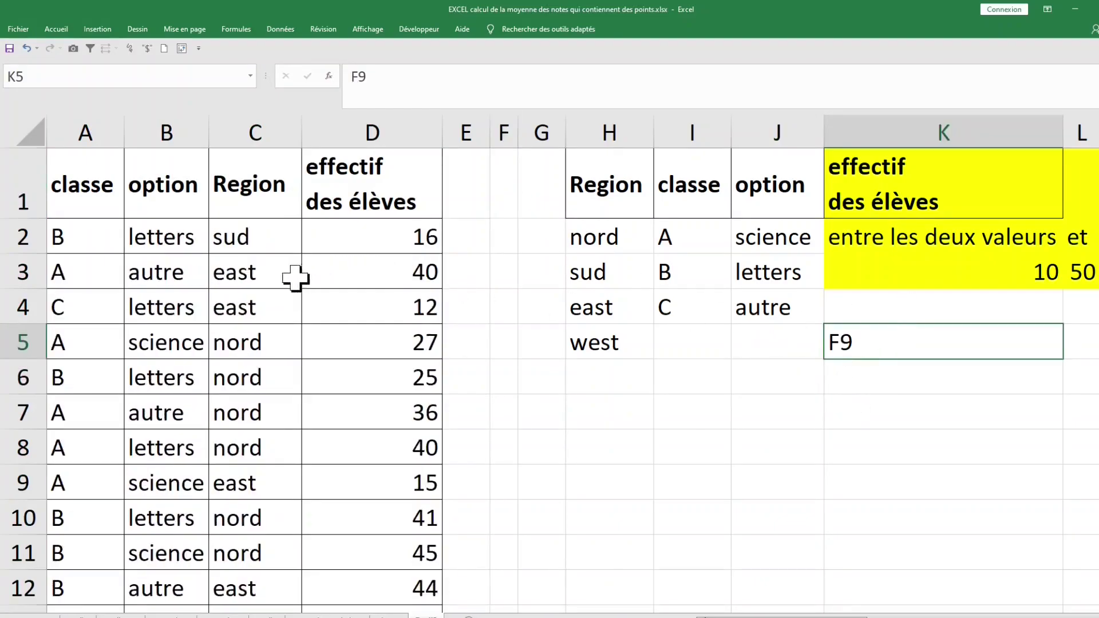
pyautogui.press('F9')
pyautogui.press('F9')
pyautogui.press('F9')
pyautogui.press('F9')
pyautogui.press('F9')
pyautogui.press('F9')
pyautogui.press('F9')
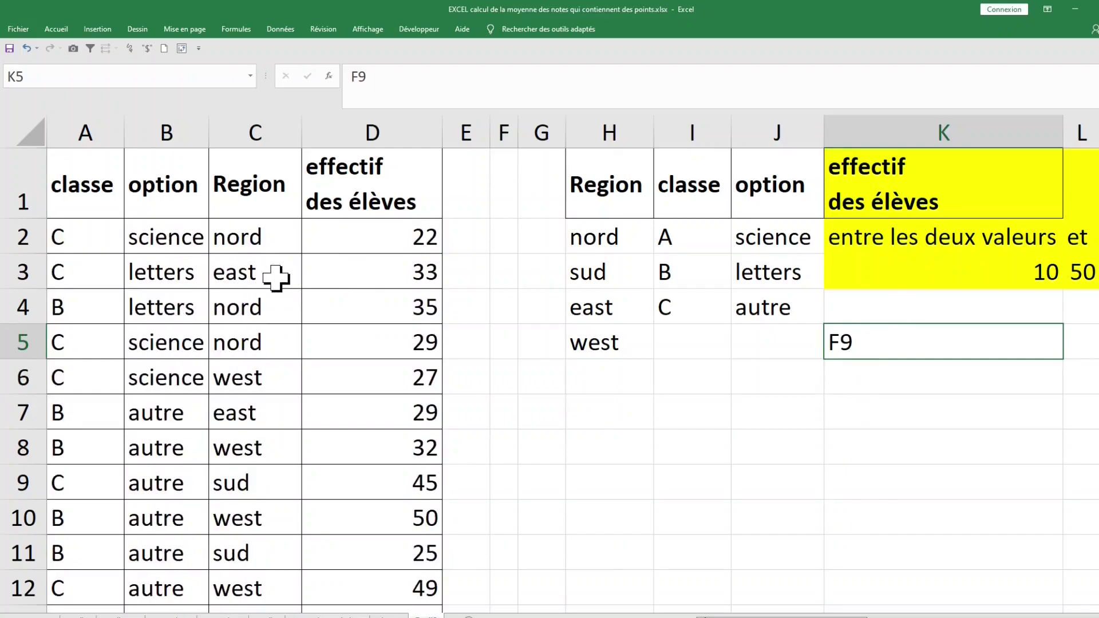
pyautogui.press('F9')
pyautogui.press('F9')
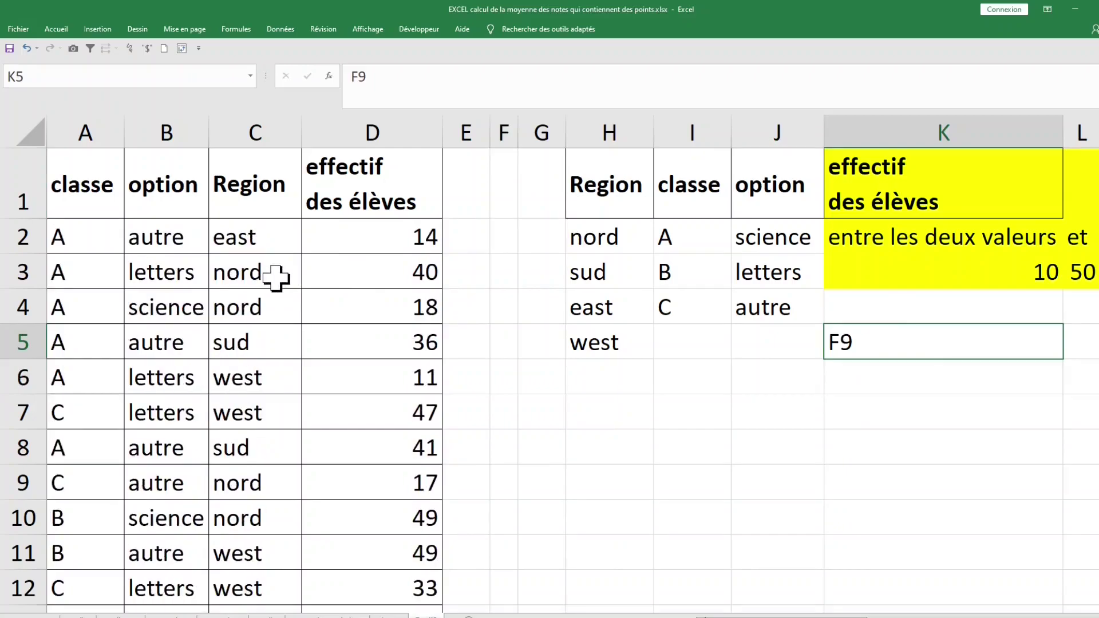
pyautogui.press('F9')
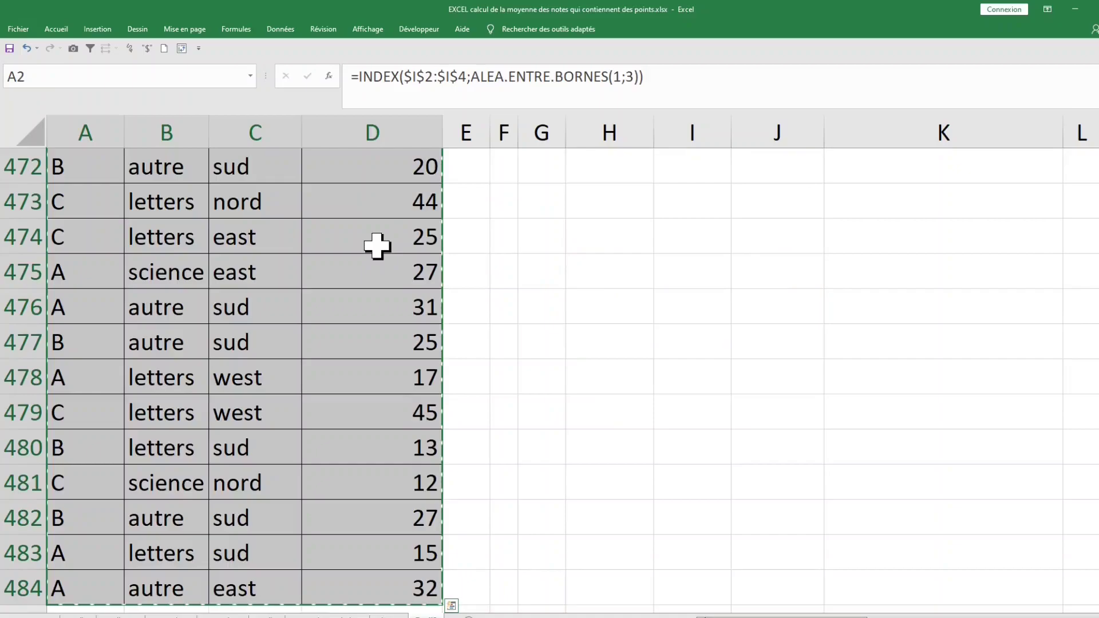
pyautogui.hotkey('ctrl', 'alt', 'v')
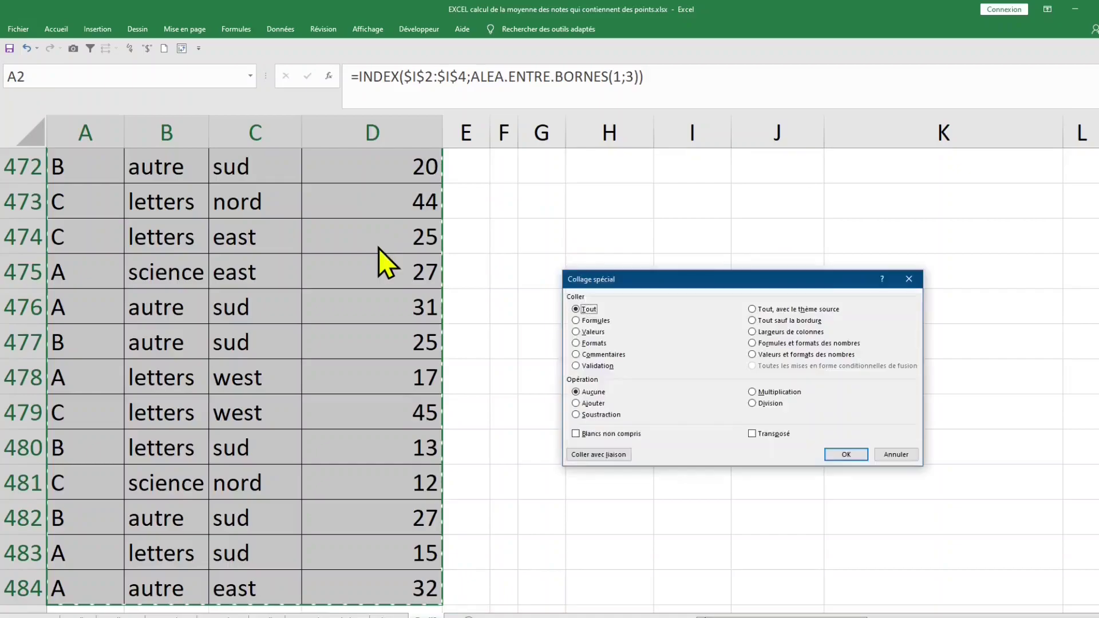
pyautogui.press('Escape')
pyautogui.press('Escape')
pyautogui.click(776, 120)
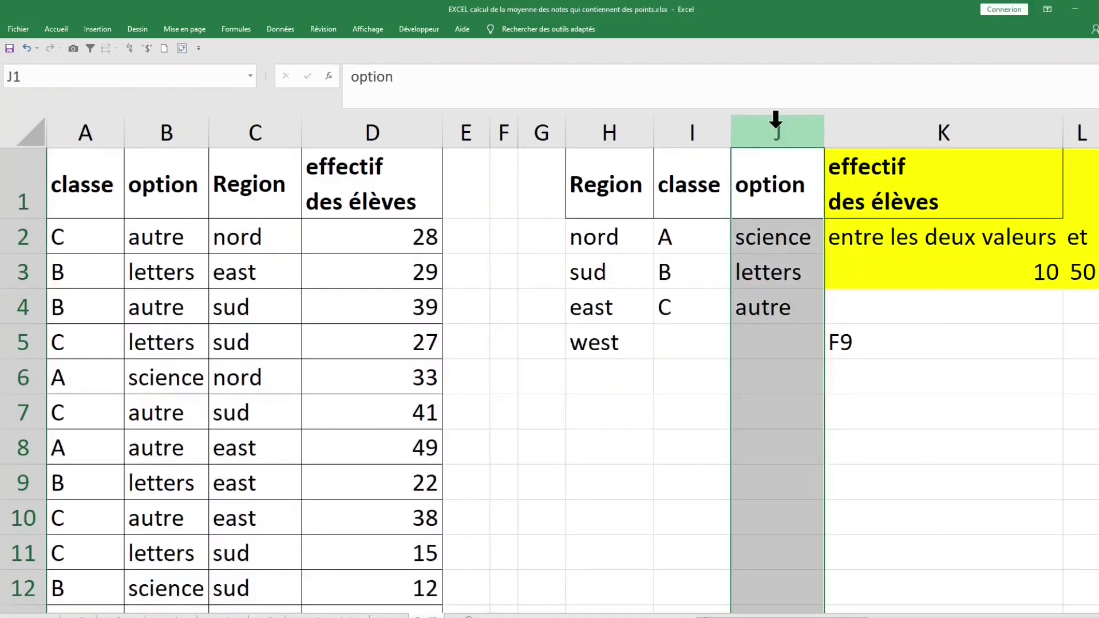
pyautogui.rightClick(776, 125)
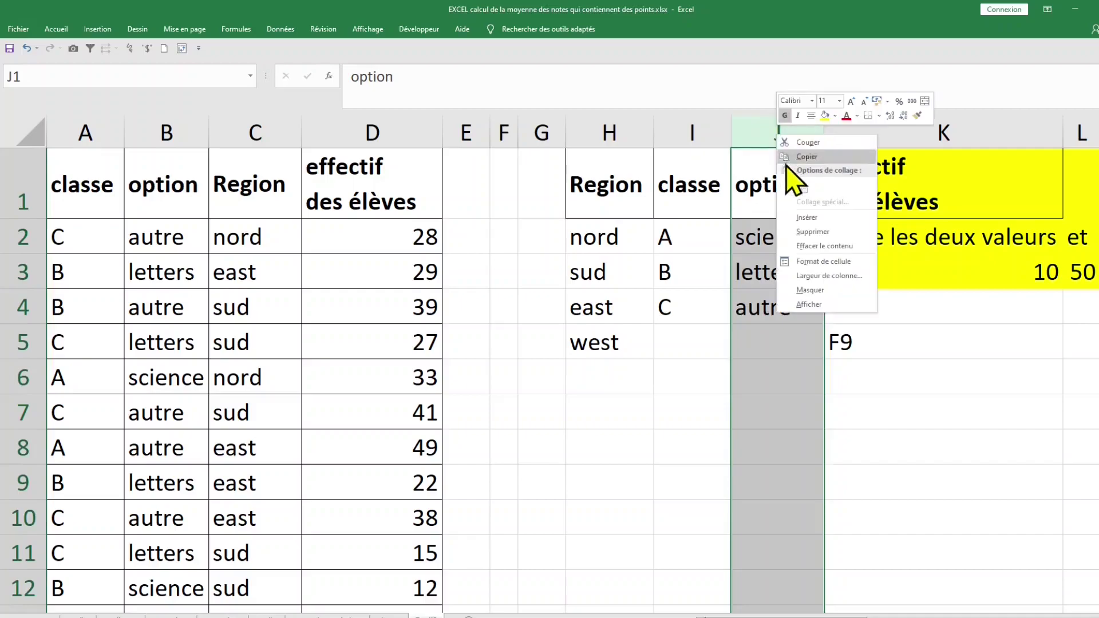
pyautogui.click(813, 231)
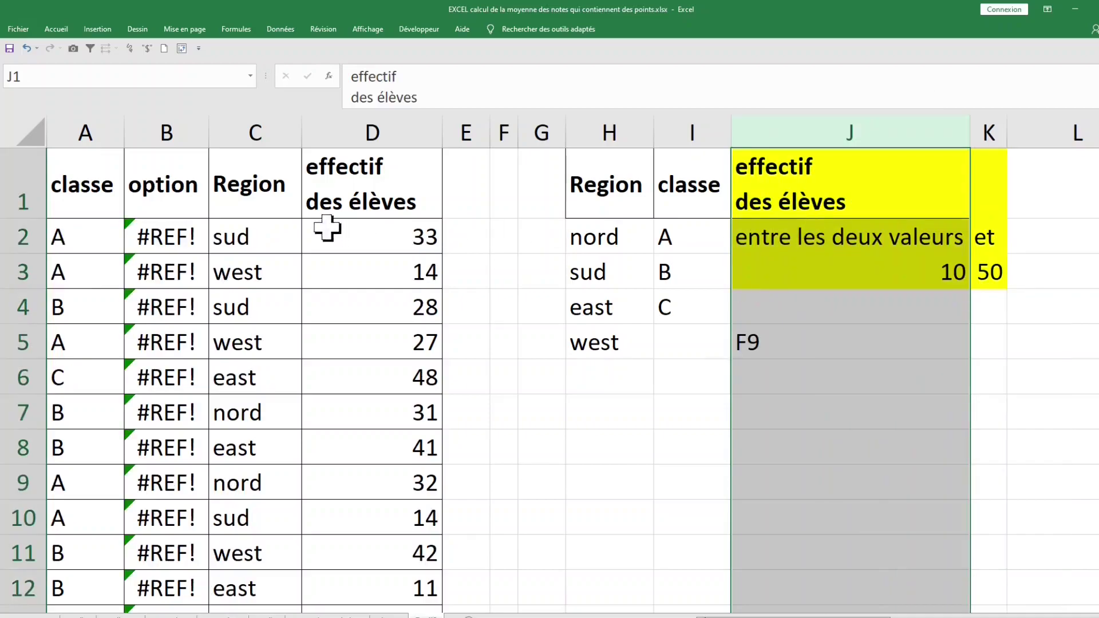
pyautogui.click(163, 269)
pyautogui.press('Down')
pyautogui.press('Down')
pyautogui.press('Down')
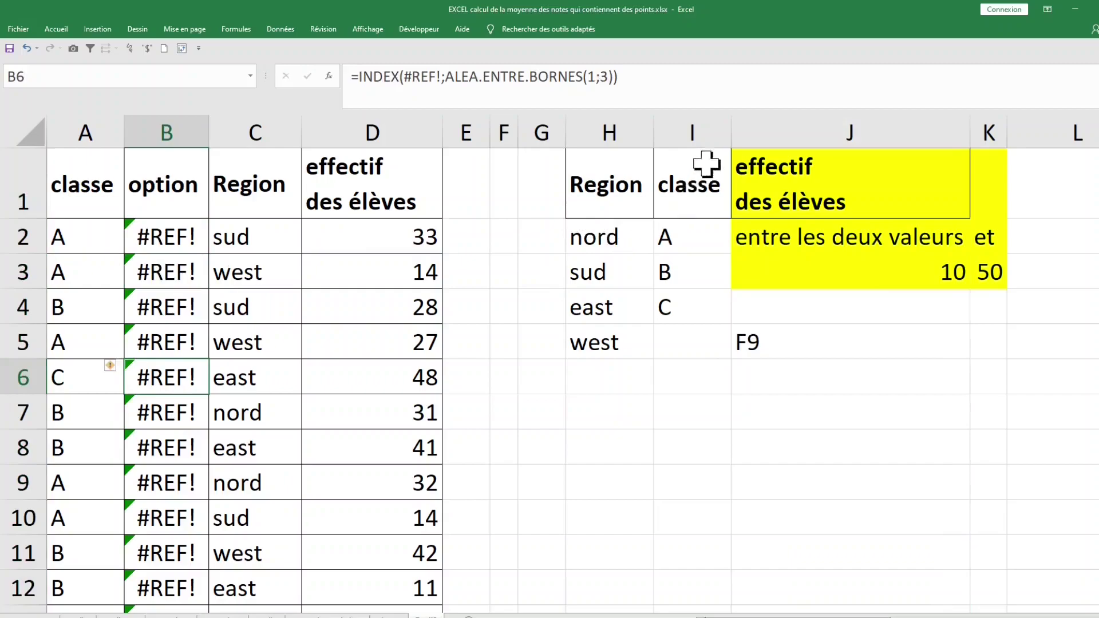
pyautogui.click(692, 132)
pyautogui.rightClick(690, 134)
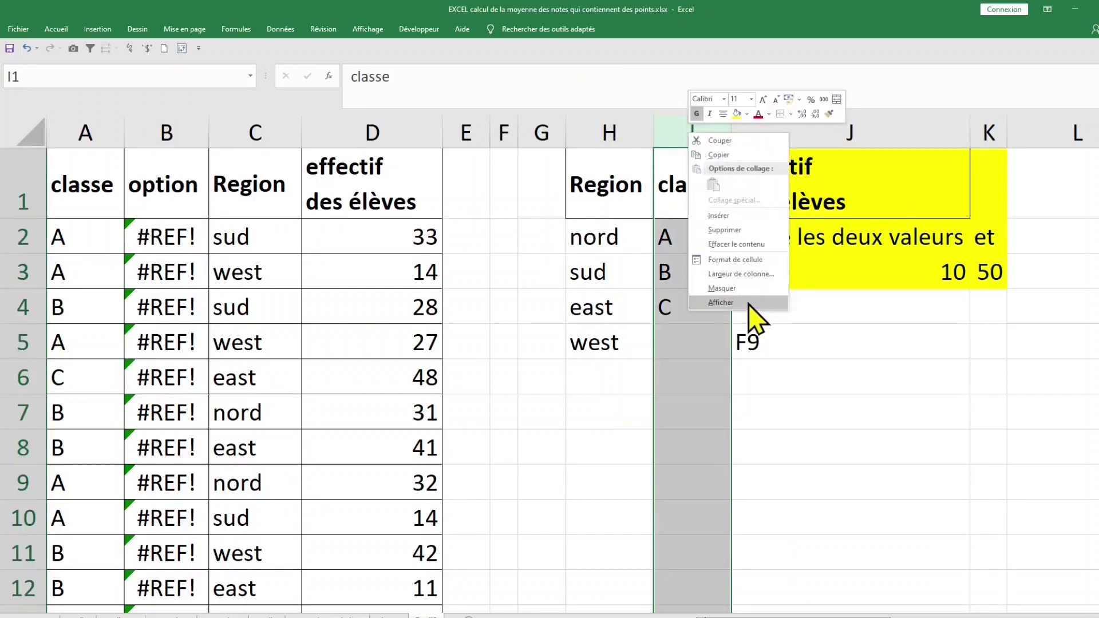
pyautogui.click(748, 230)
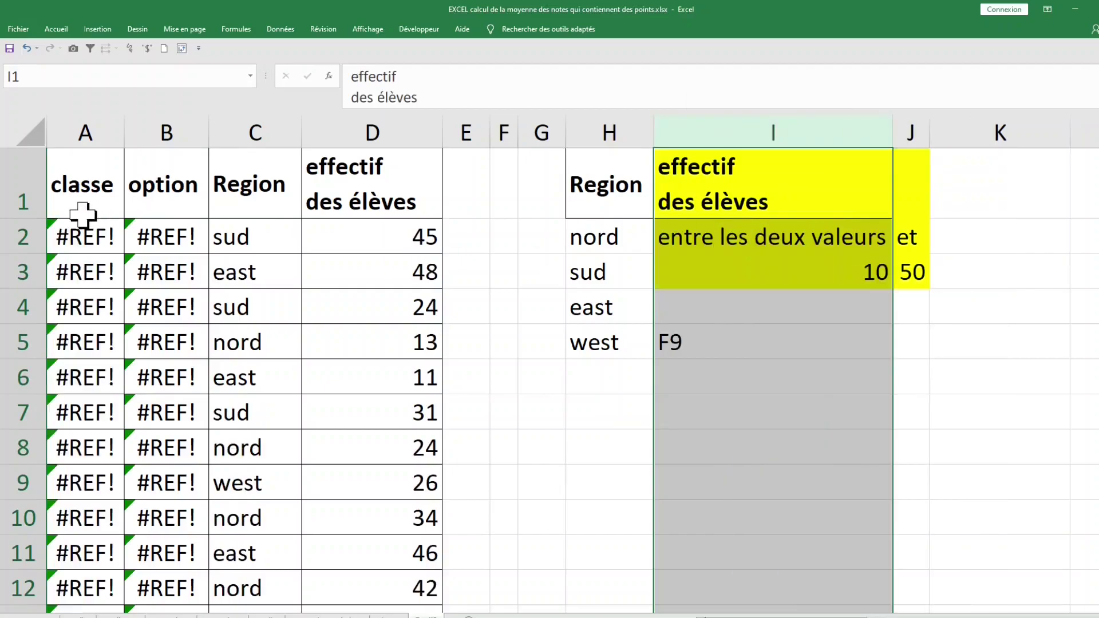
pyautogui.click(98, 226)
pyautogui.click(148, 229)
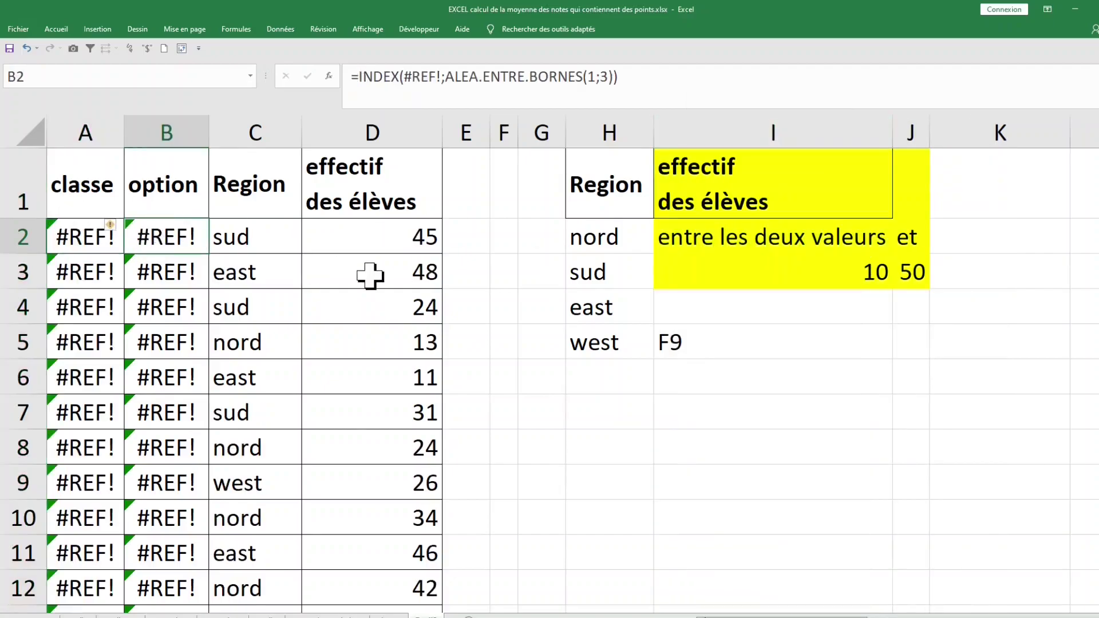
pyautogui.hotkey('ctrl', 'z')
# Undo the earlier column deletion to restore the lookup lists.
pyautogui.hotkey('ctrl', 'z')
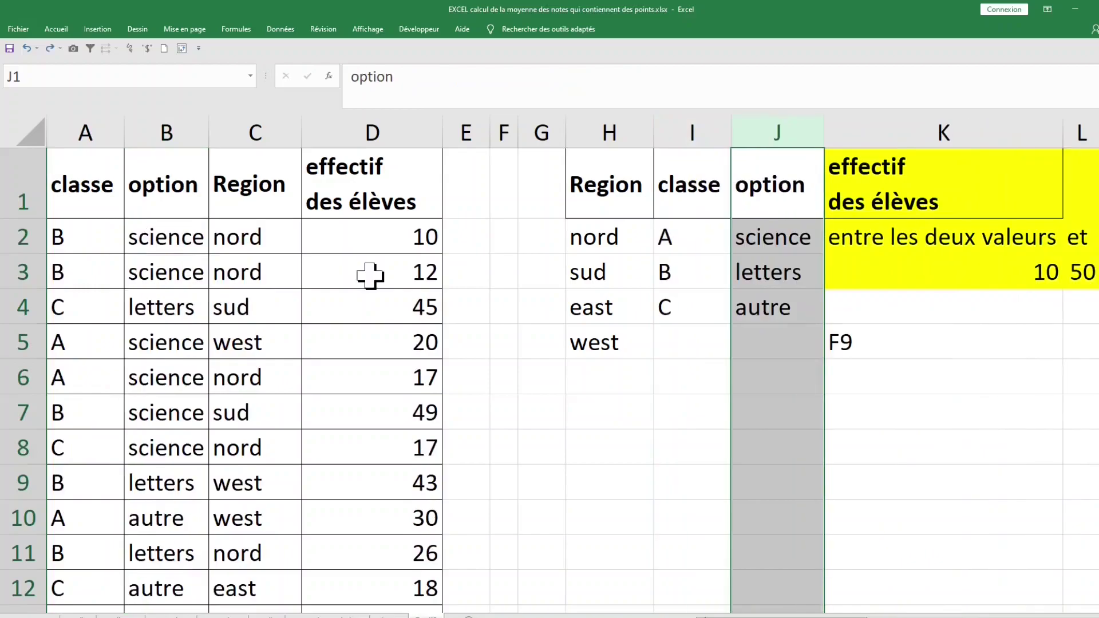
pyautogui.hotkey('ctrl', 'y')
pyautogui.click(172, 389)
pyautogui.hotkey('ctrl', 'z')
# Copy A2:D484 and paste it back as values only.
pyautogui.moveTo(85, 237); pyautogui.dragTo(343, 240)
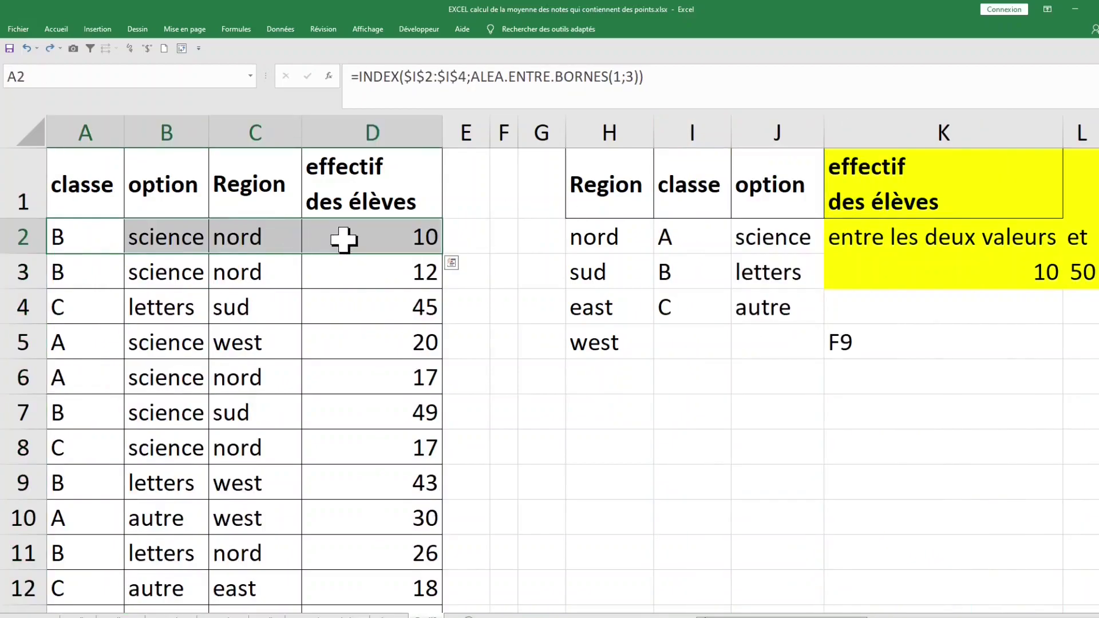
pyautogui.hotkey('ctrl', 'shift', 'Down')
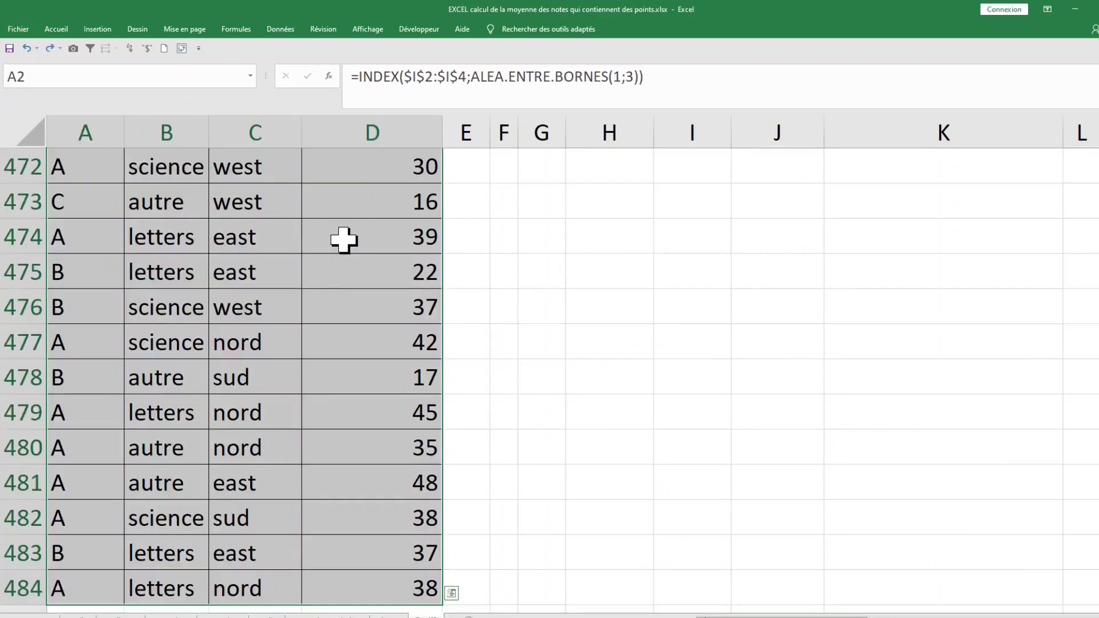
pyautogui.hotkey('ctrl', 'c')
pyautogui.hotkey('ctrl', 'alt', 'v')
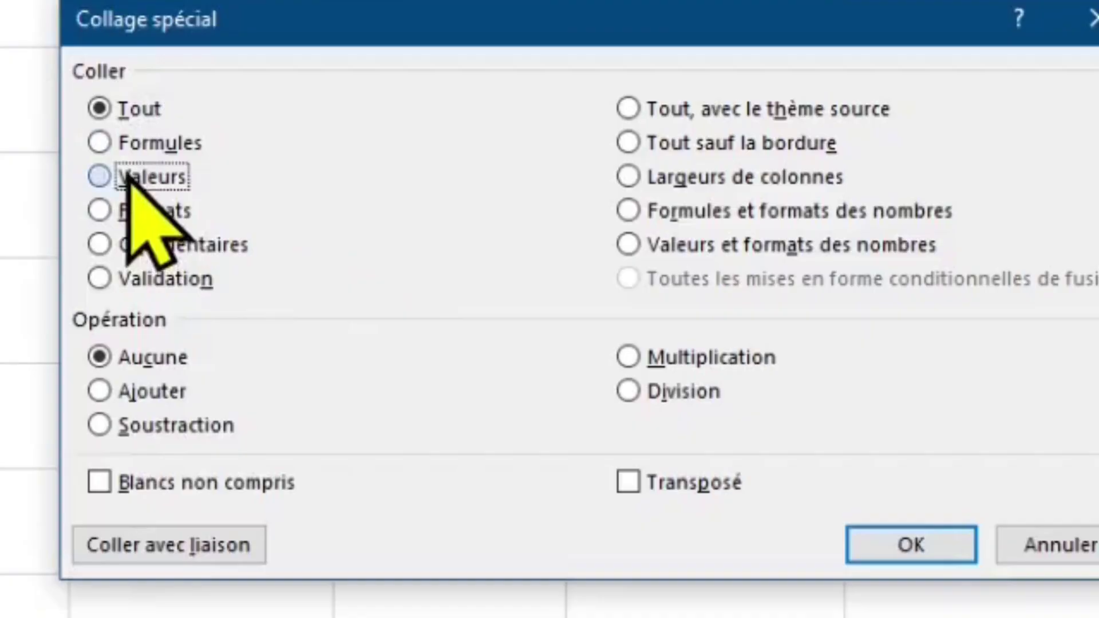
pyautogui.click(586, 332)
pyautogui.click(932, 560)
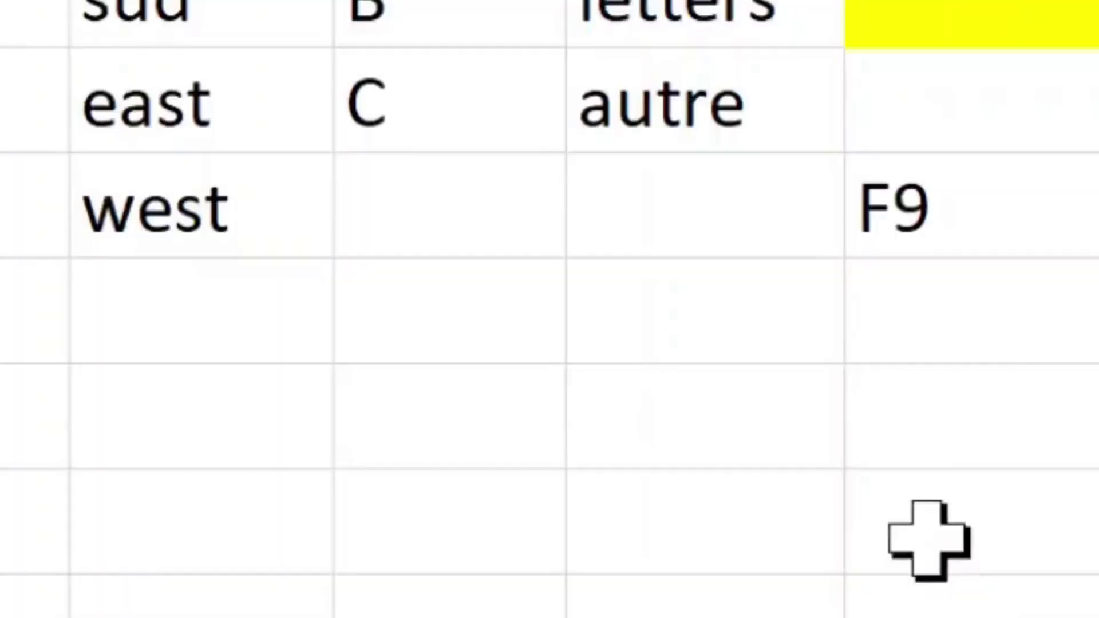
# Clear the helper lookup columns H, I, J, K and L.
pyautogui.click(695, 125)
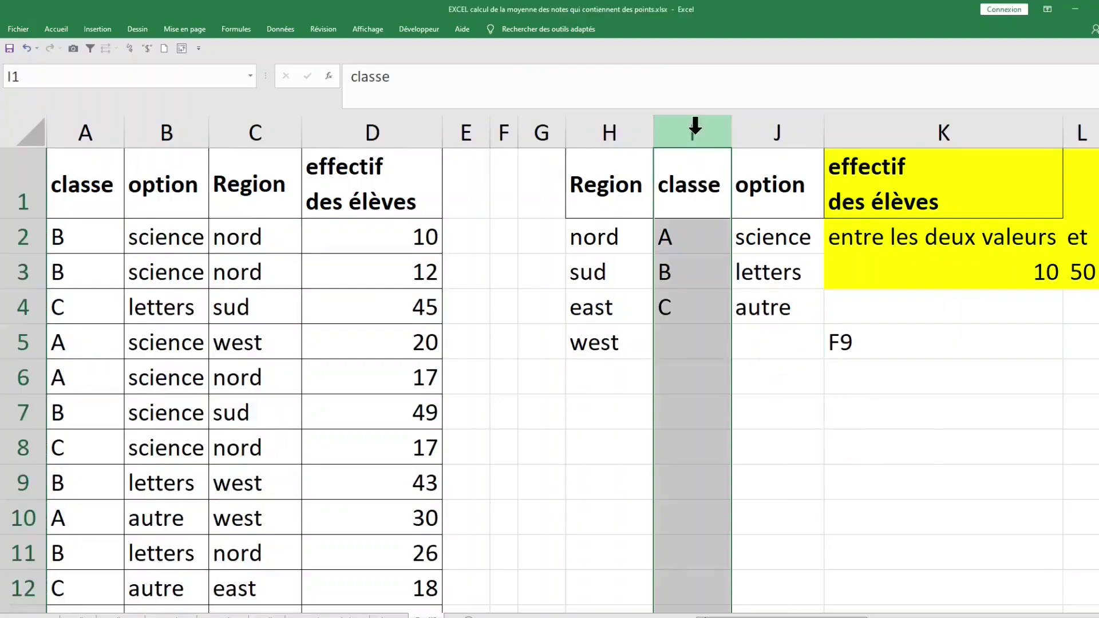
pyautogui.press('Delete')
pyautogui.click(620, 130)
pyautogui.press('Delete')
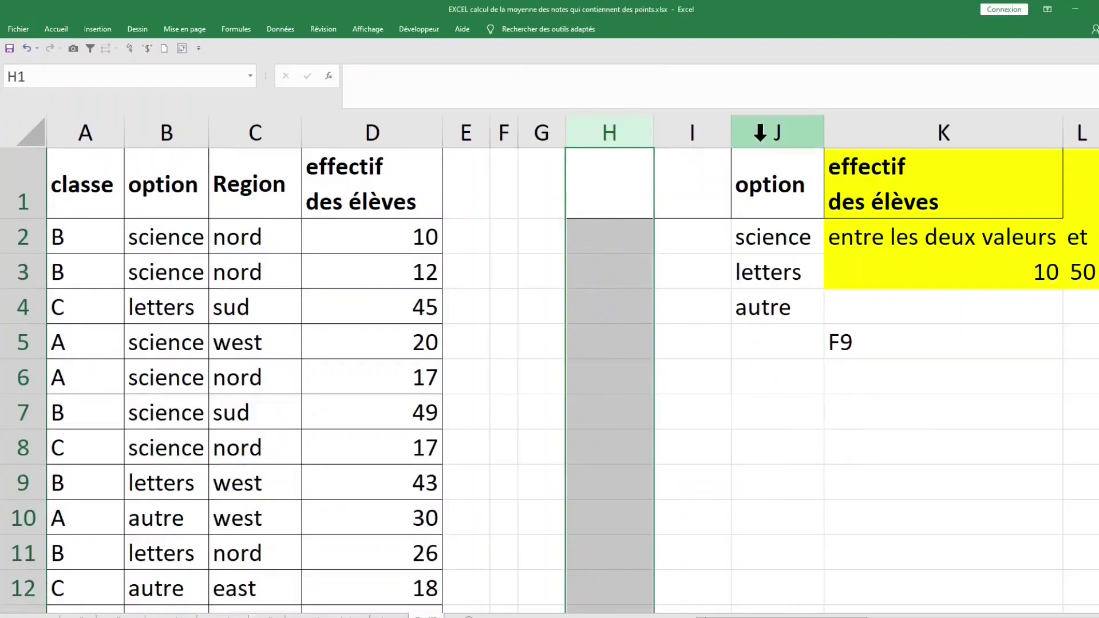
pyautogui.click(761, 133)
pyautogui.press('Delete')
pyautogui.click(864, 129)
pyautogui.press('Delete')
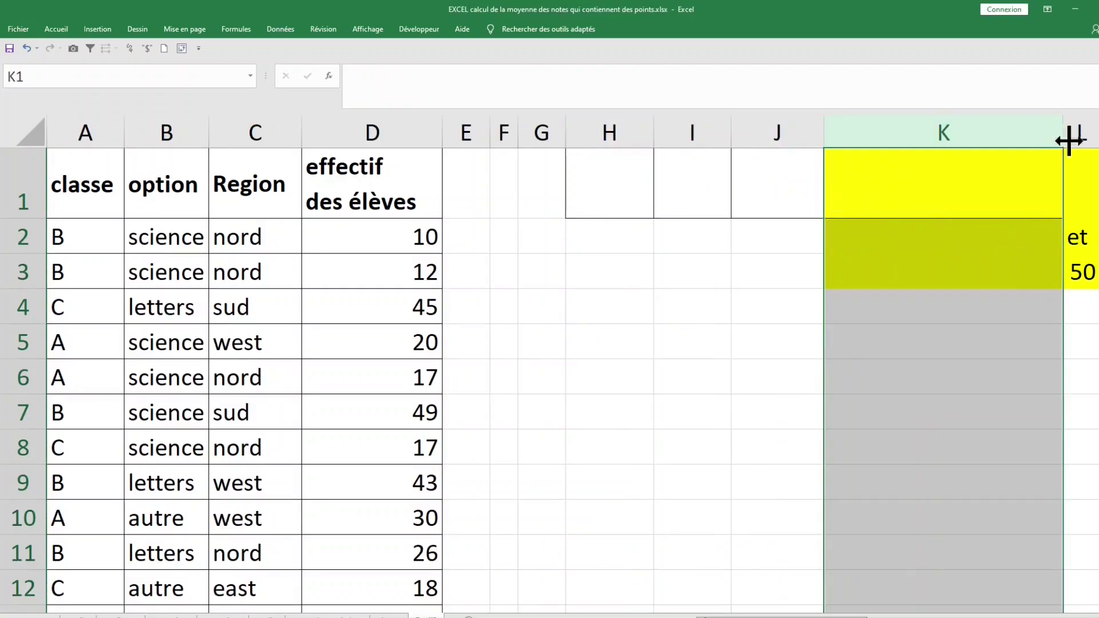
pyautogui.click(1079, 133)
pyautogui.press('Delete')
# Check that D2, C2 and another Region cell now hold plain values.
pyautogui.click(392, 235)
pyautogui.click(234, 239)
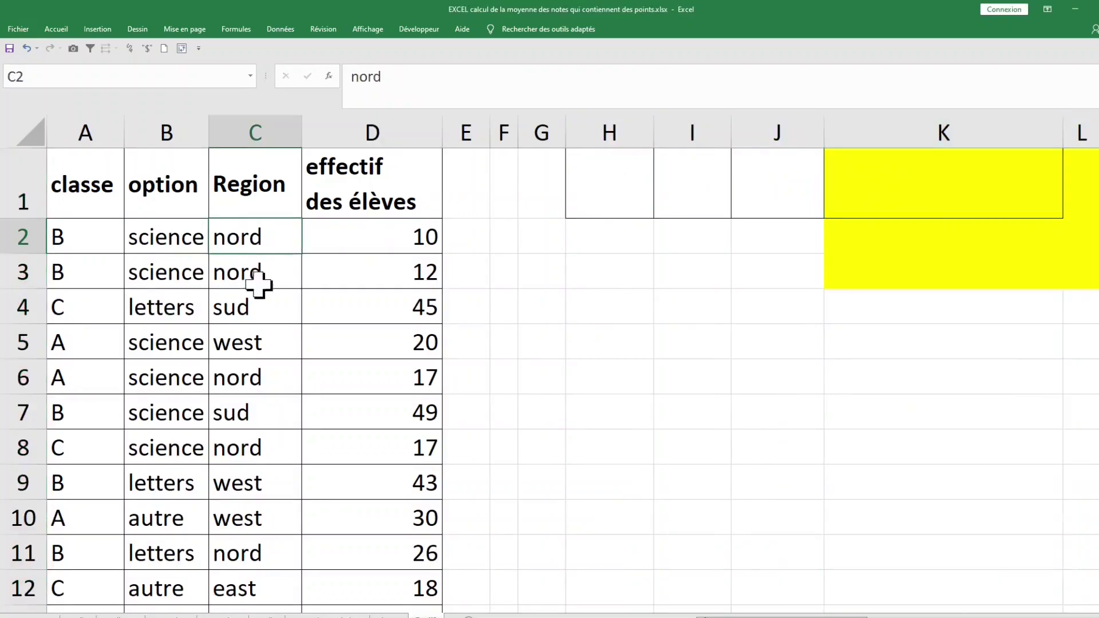
pyautogui.click(259, 302)
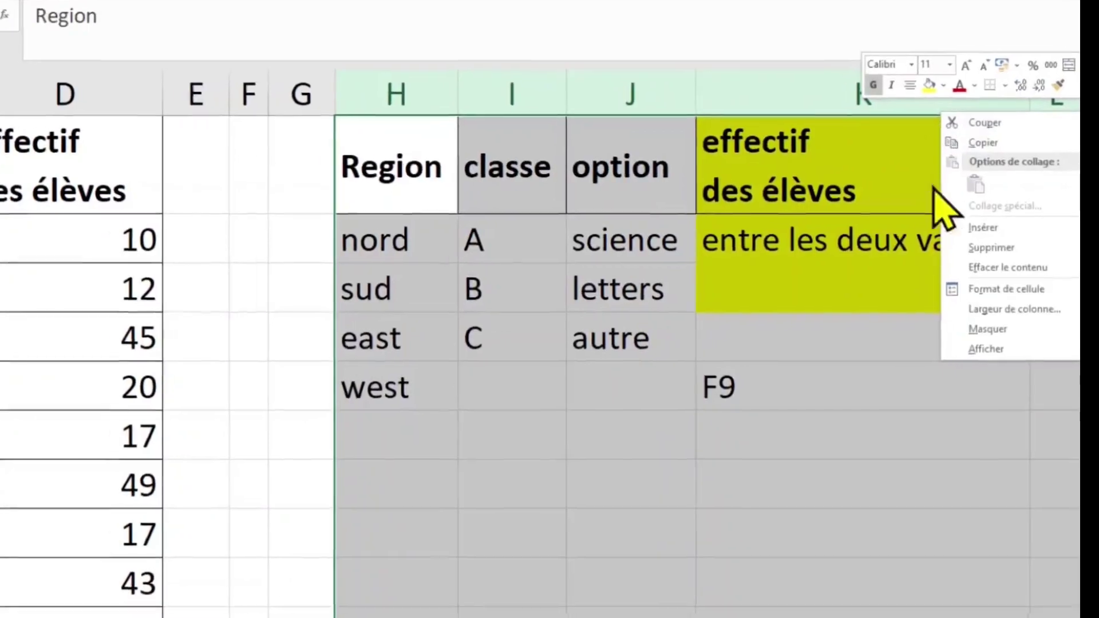